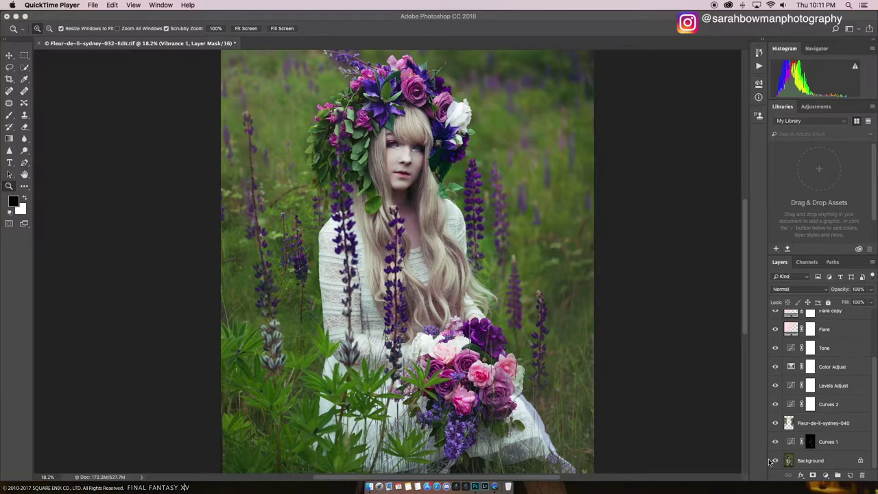
Step: Alt-click the Background eye so all edit layers hide and only the original photo shows
left_click(775, 460, "alt")
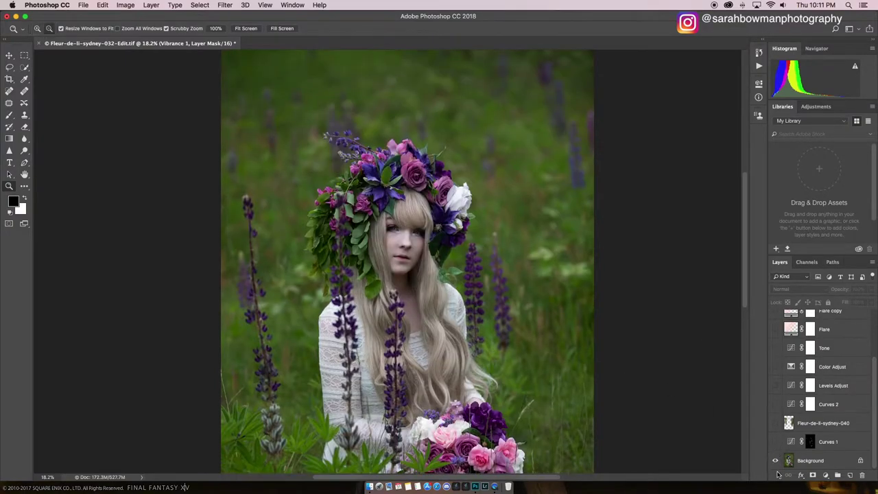
Step: Briefly show all edits, hide them again, and zoom in on the girl's face
left_click(775, 460, "alt")
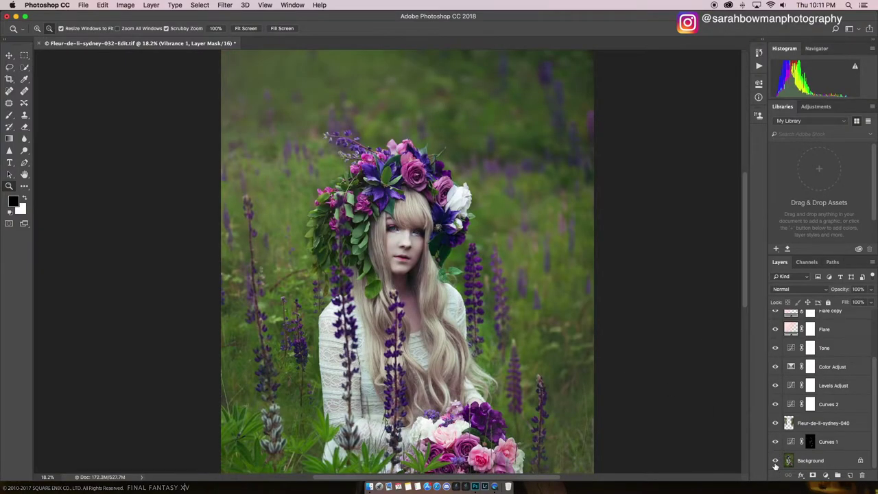
left_click(775, 463, "alt")
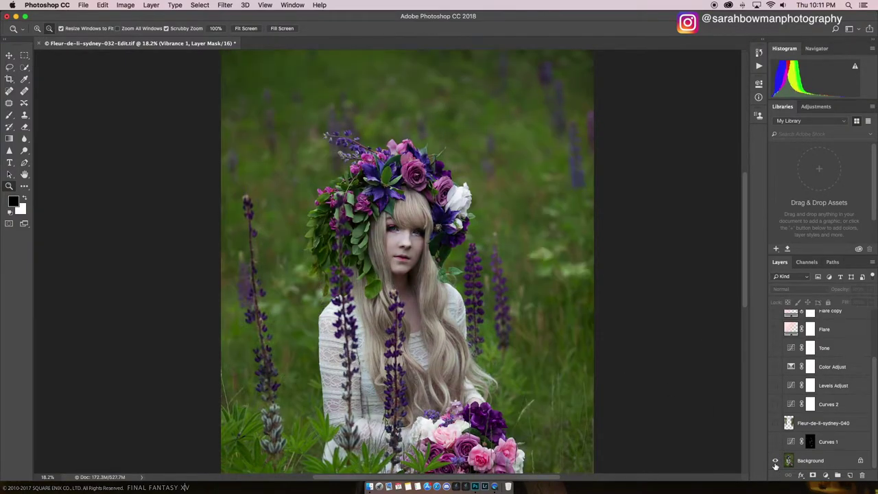
left_click(424, 242)
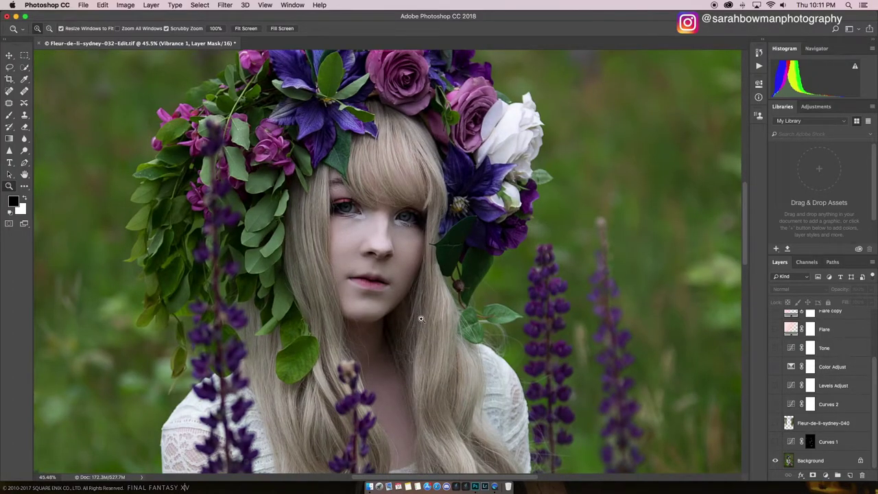
Step: Turn on Curves 1 and toggle it repeatedly to compare the brightened lupines
left_click(775, 443)
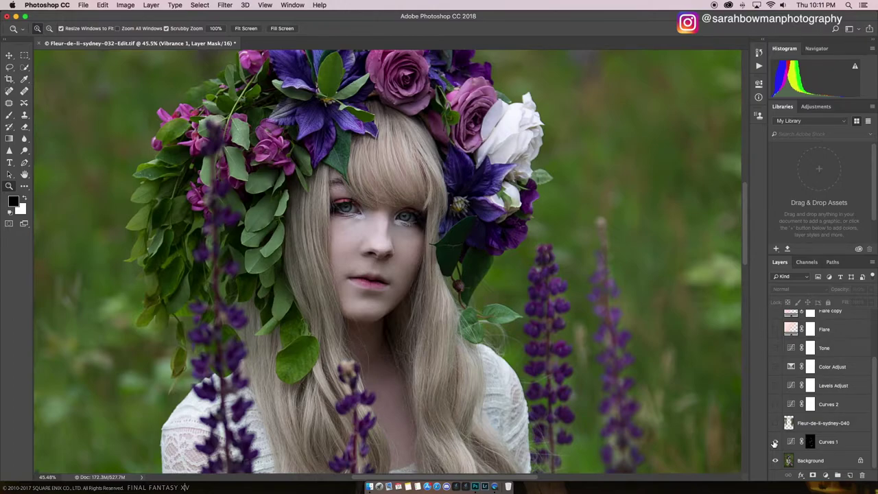
left_click(775, 443)
left_click(774, 443)
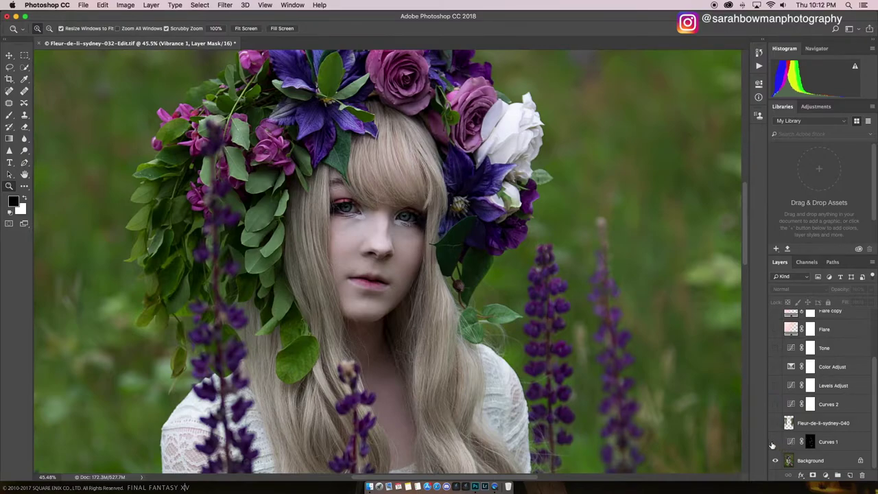
left_click(775, 443)
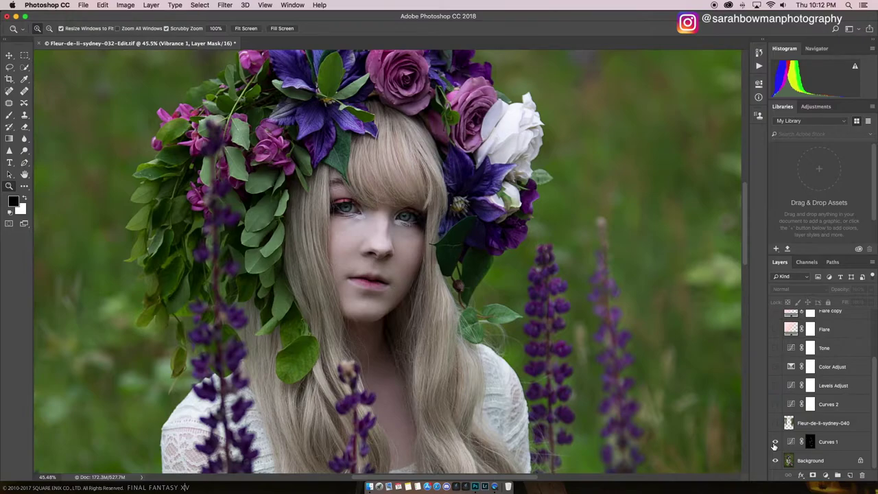
left_click(774, 443)
left_click(775, 442)
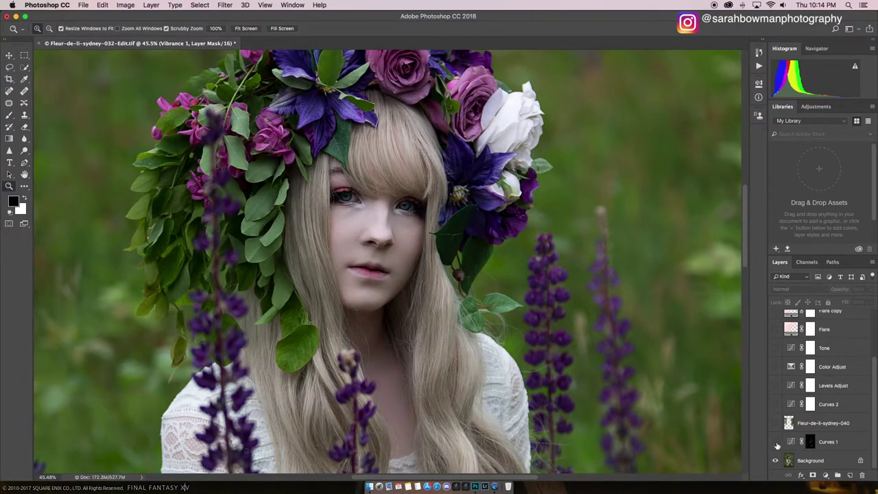
Step: Recheck Curves 1, turn on Fleur-de-li-sydney-040, and zoom out to the whole photo
left_click(776, 443)
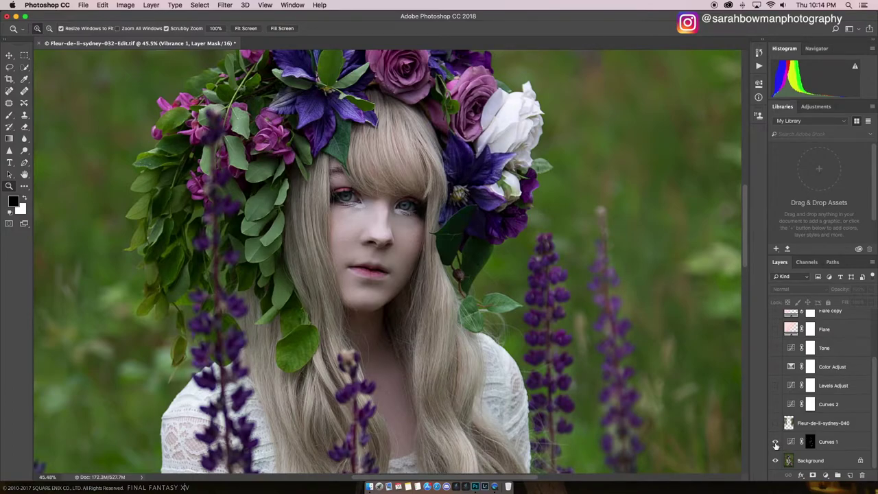
left_click(775, 444)
left_click(775, 443)
left_click(775, 423)
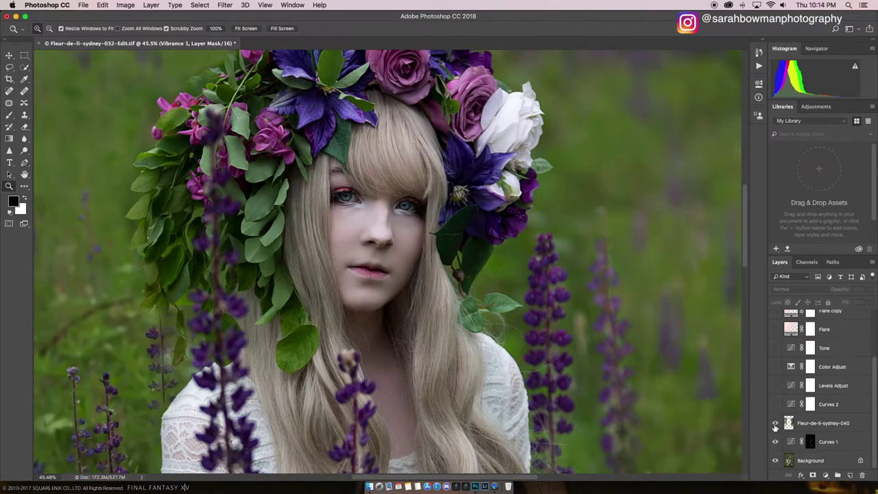
left_click(615, 357, "alt")
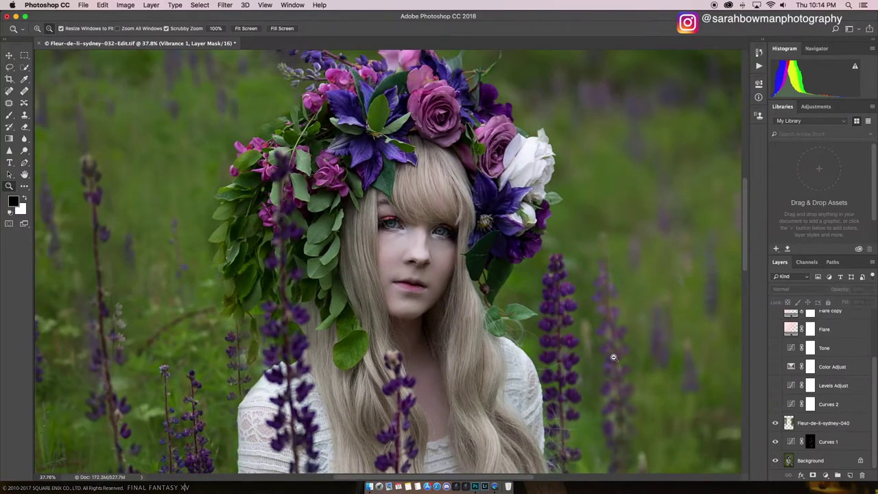
left_click(615, 357, "alt")
left_click(654, 359, "alt")
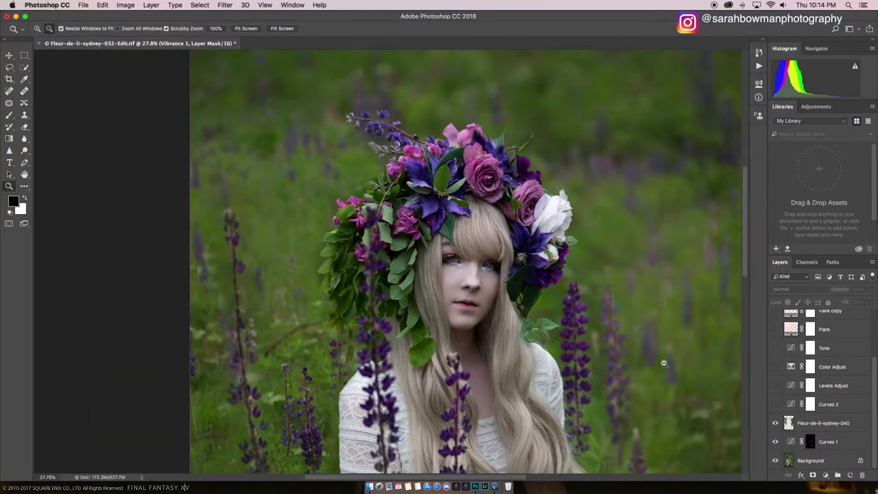
left_click(664, 363, "alt")
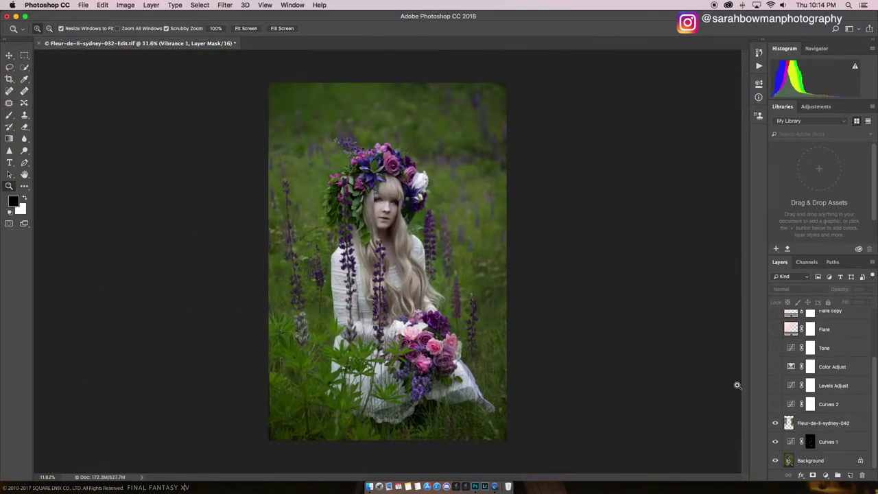
Step: Isolate Fleur-de-li-sydney-040, restore the other layers, and compare with the extra lupines left on
left_click(775, 423, "alt")
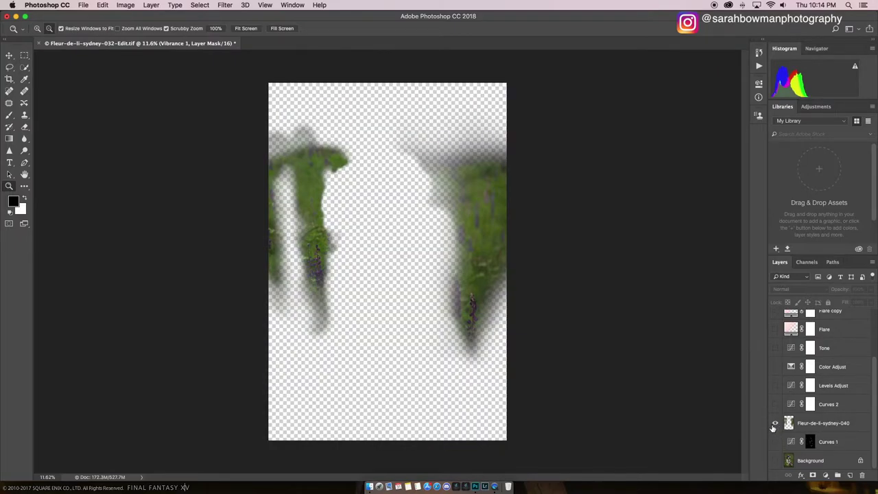
left_click(774, 425, "alt")
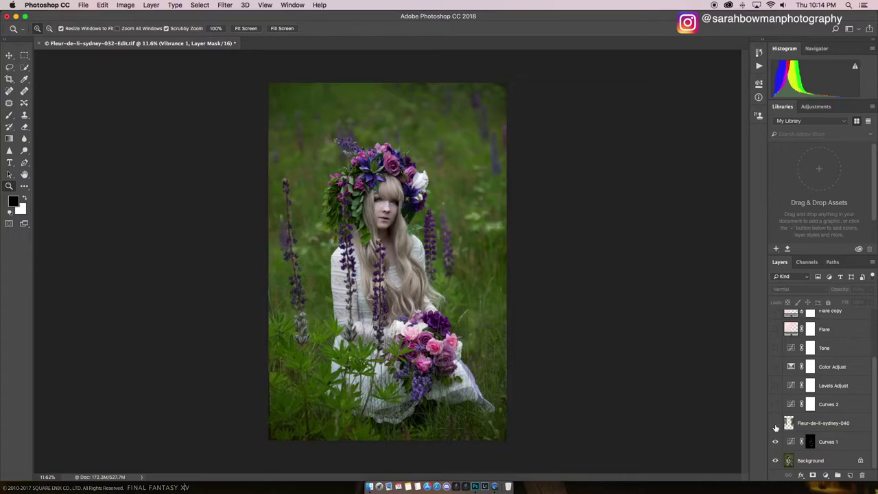
left_click(775, 425)
left_click(774, 425)
left_click(775, 425)
left_click(775, 426)
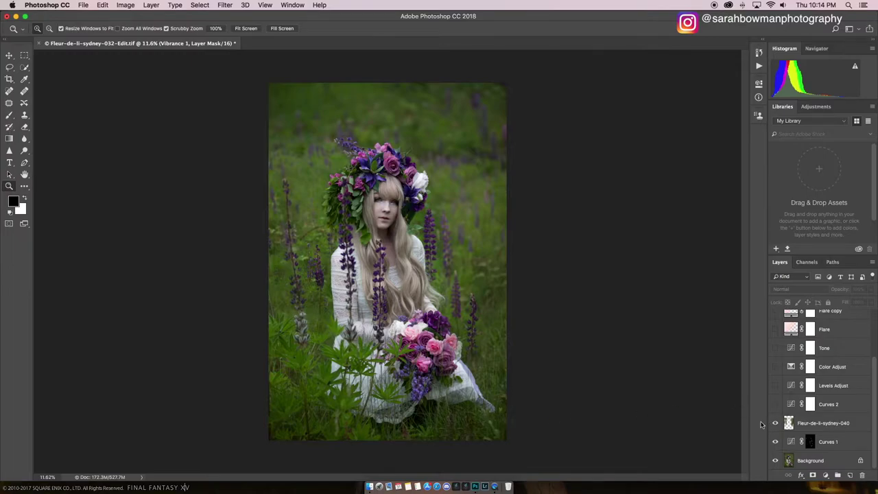
Step: Switch on Curves 2 and open its adjustment settings
left_click(779, 407)
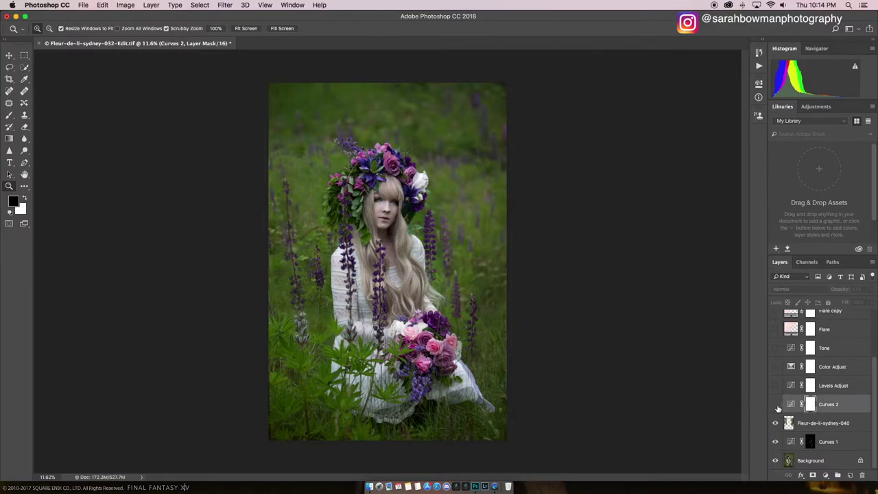
left_click(775, 404)
left_click(792, 405)
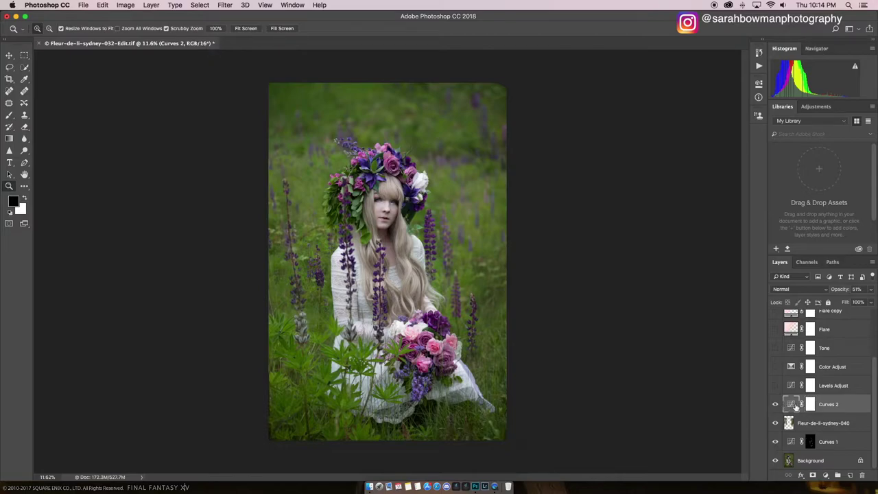
double_click(792, 405)
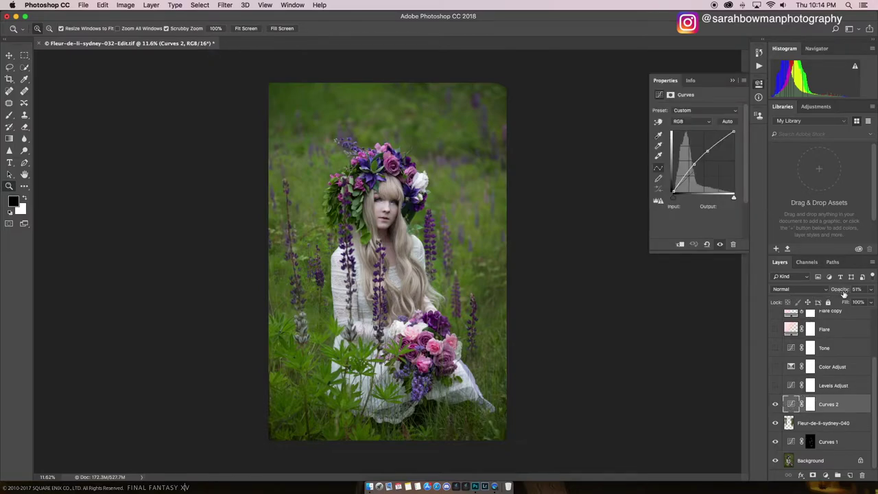
Step: Switch on the Levels Adjust layer at 40% opacity, then select Color Adjust
left_click(792, 385)
left_click(775, 386)
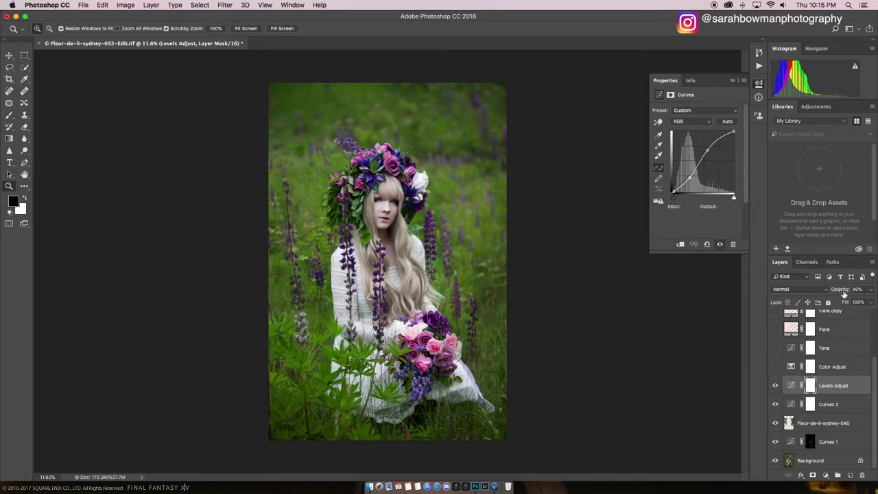
left_click(791, 369)
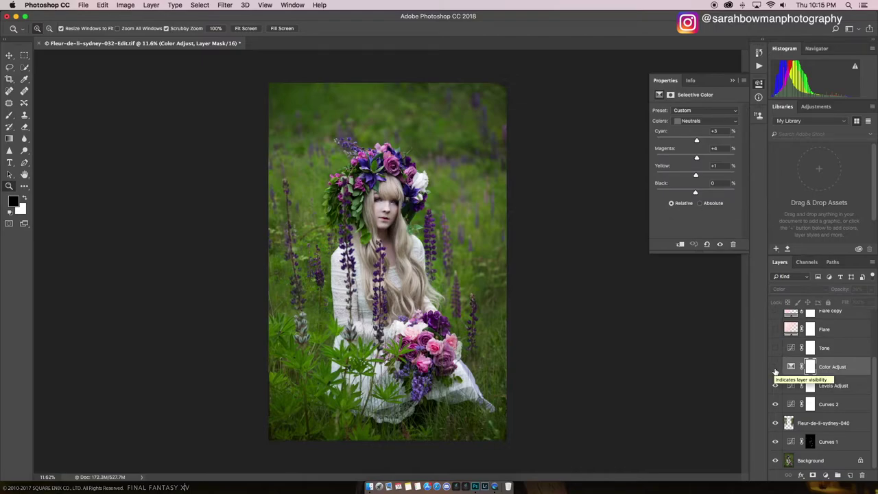
Step: Turn on Color Adjust, keep its Color blend mode, and raise opacity to 100%
left_click(775, 367)
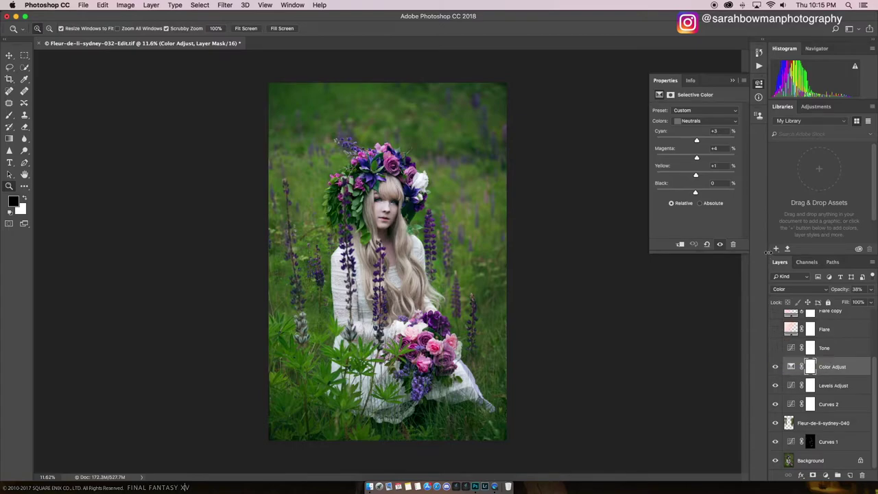
left_click(795, 290)
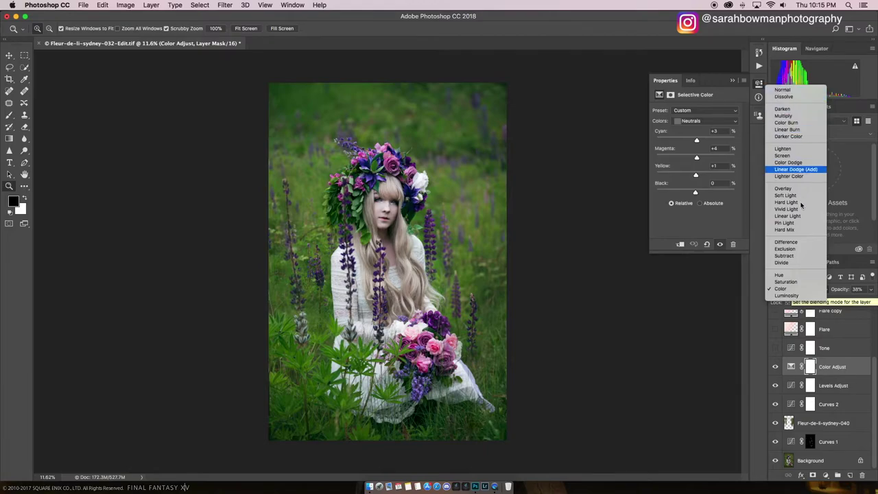
left_click(785, 289)
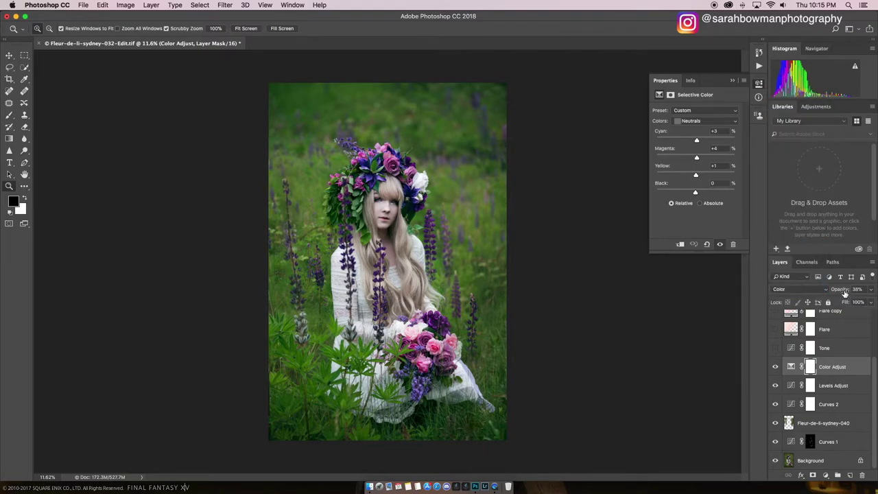
left_click_drag(838, 292, 875, 290)
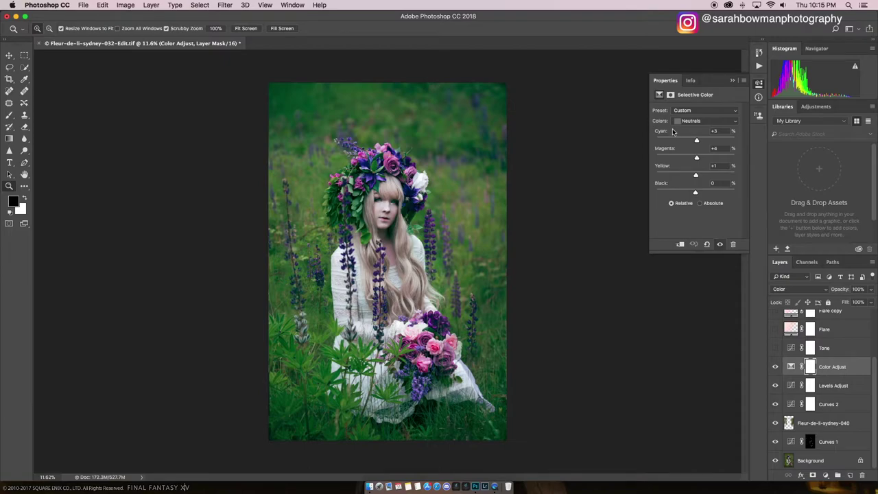
Step: Review the Selective Color Yellows, Greens, Whites, Neutrals and Blacks (+10 Cyan) settings
left_click(693, 121)
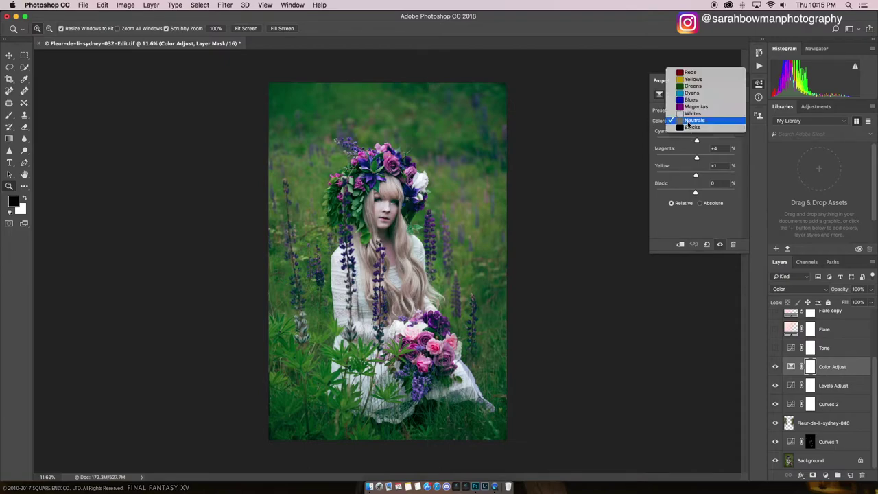
left_click(702, 81)
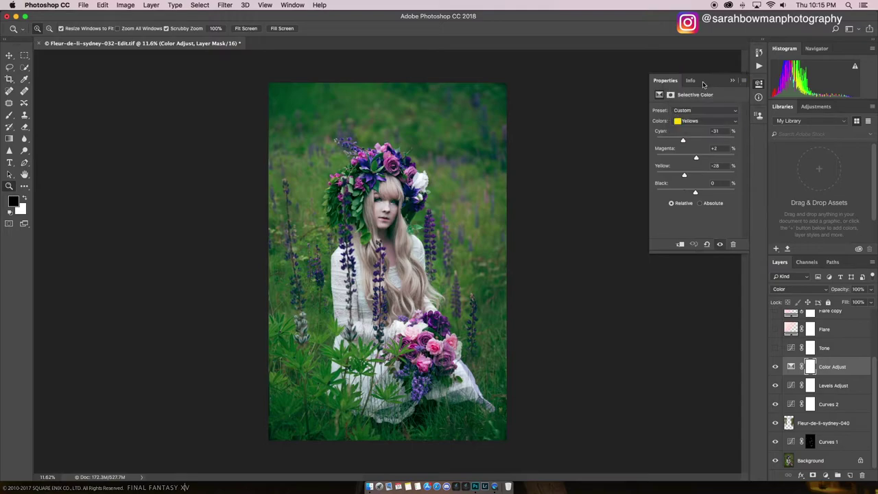
left_click(695, 122)
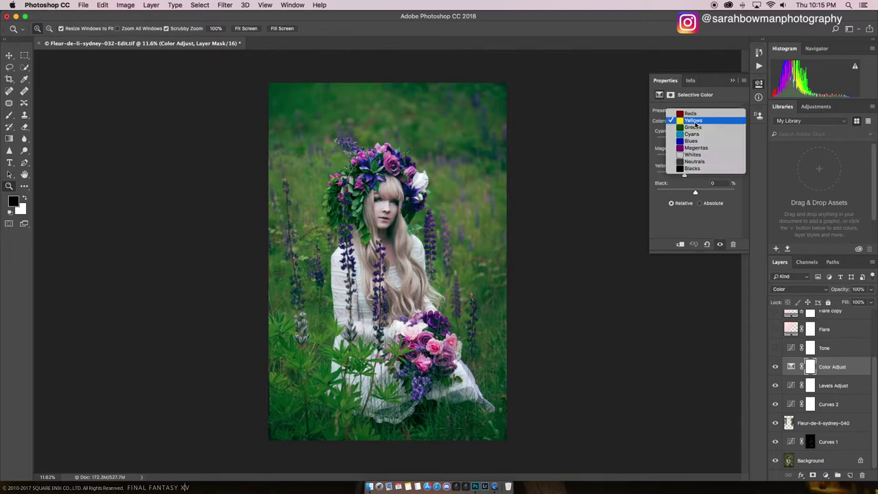
left_click(694, 120)
left_click(696, 122)
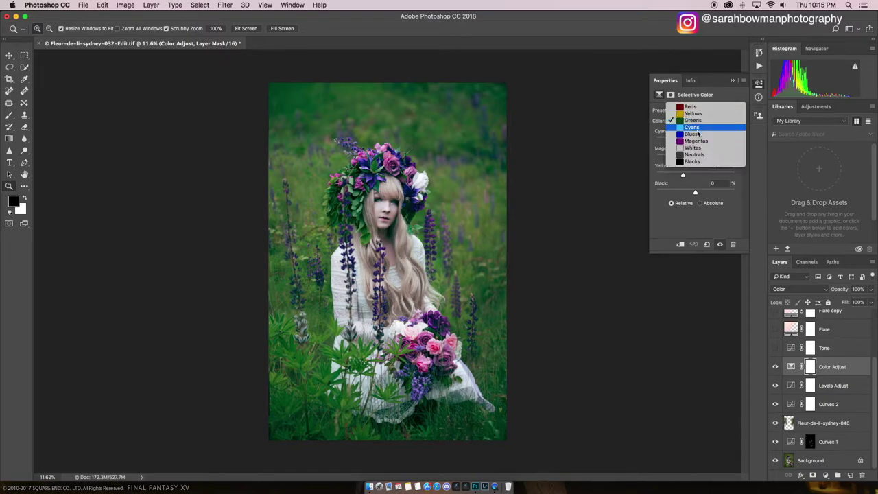
left_click(704, 148)
left_click(711, 124)
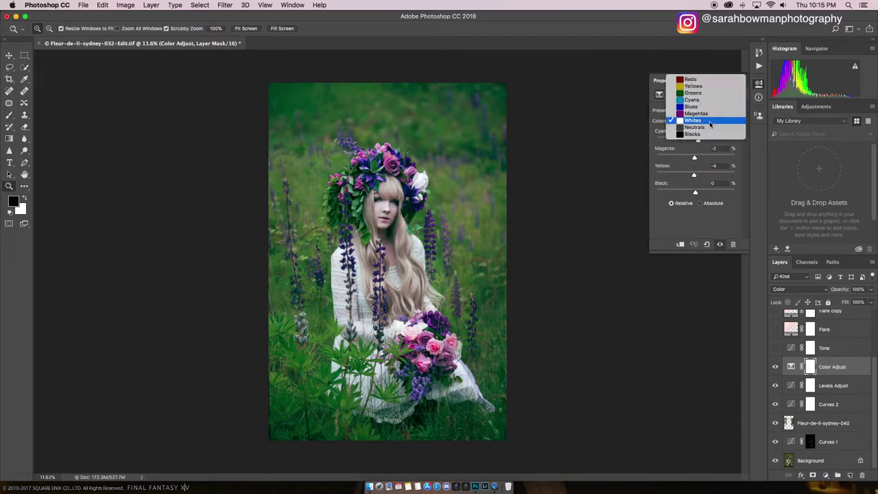
left_click(710, 127)
left_click(710, 125)
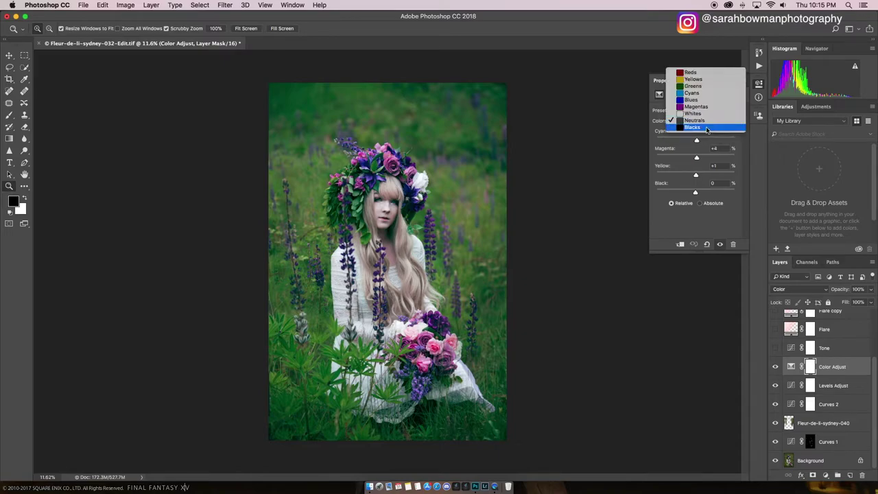
left_click(711, 127)
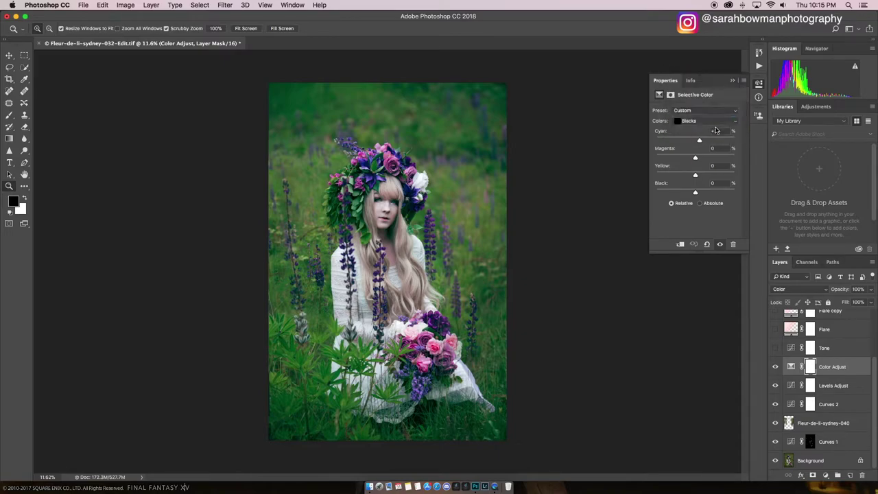
Step: Toggle Color Adjust to compare, then lower its opacity to 58%
left_click(776, 366)
left_click(776, 366)
left_click_drag(846, 296, 838, 296)
left_click_drag(827, 302, 757, 337)
Step: Turn on the Tone layer and set it to Luminosity blending after comparing with Normal
left_click(792, 349)
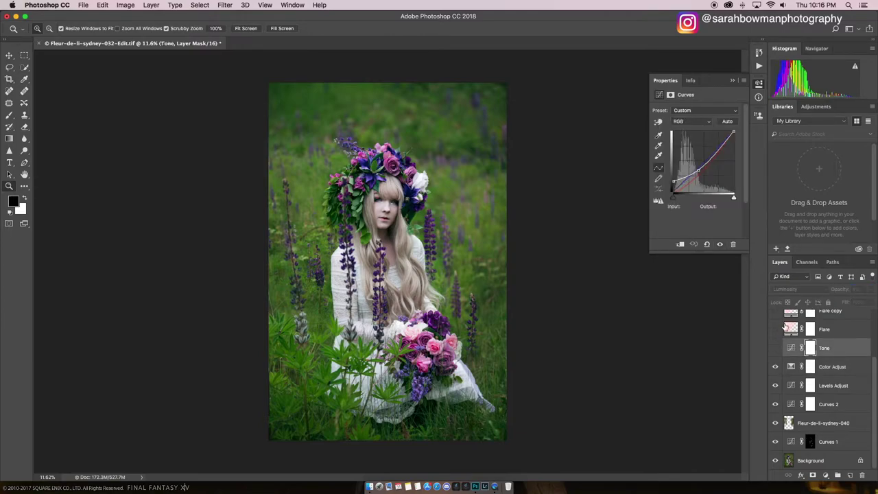
left_click(775, 348)
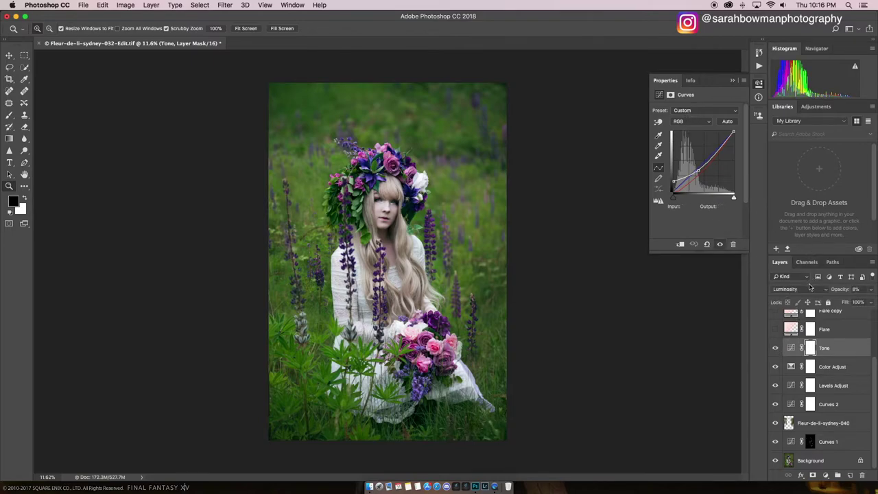
left_click(805, 292)
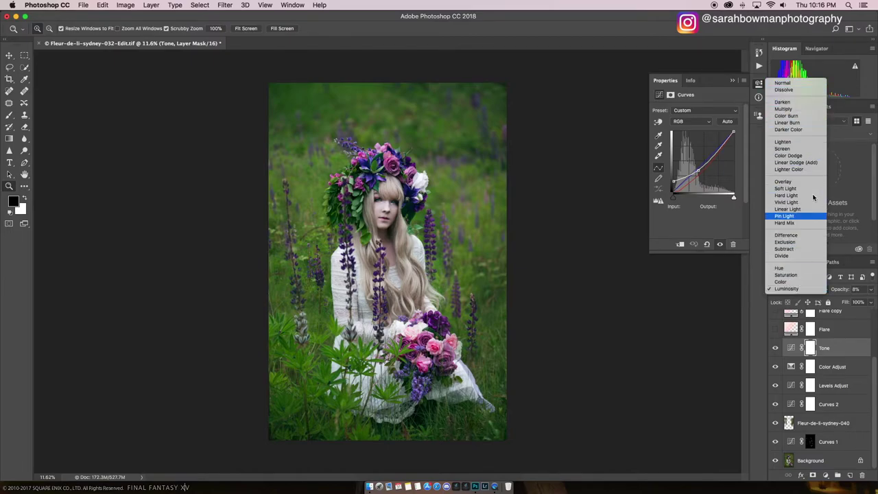
left_click(809, 83)
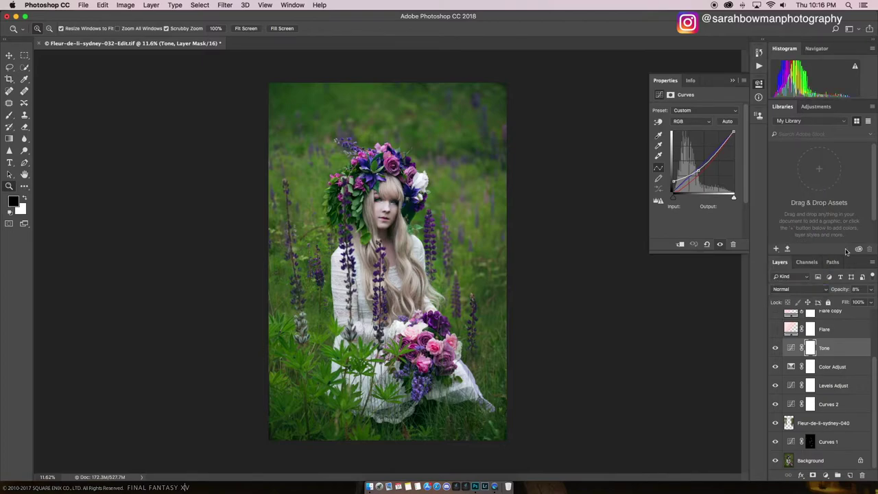
left_click(874, 289)
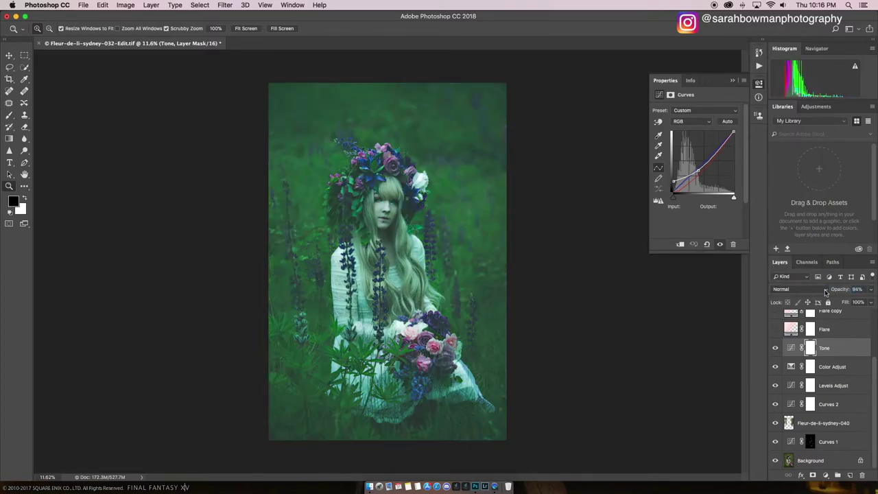
left_click(821, 293)
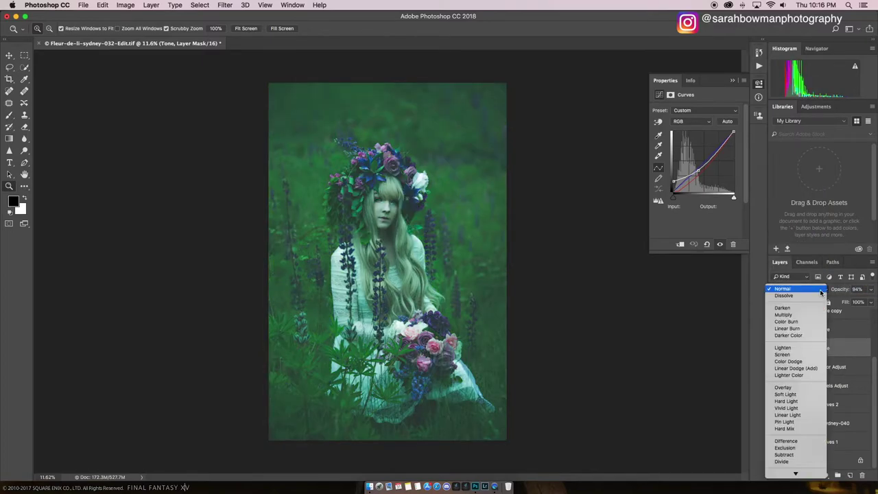
left_click(801, 474)
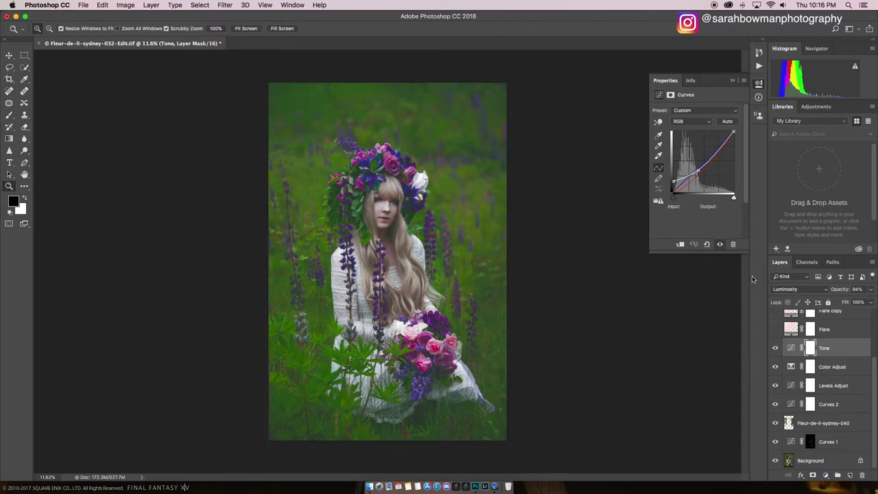
left_click(813, 291)
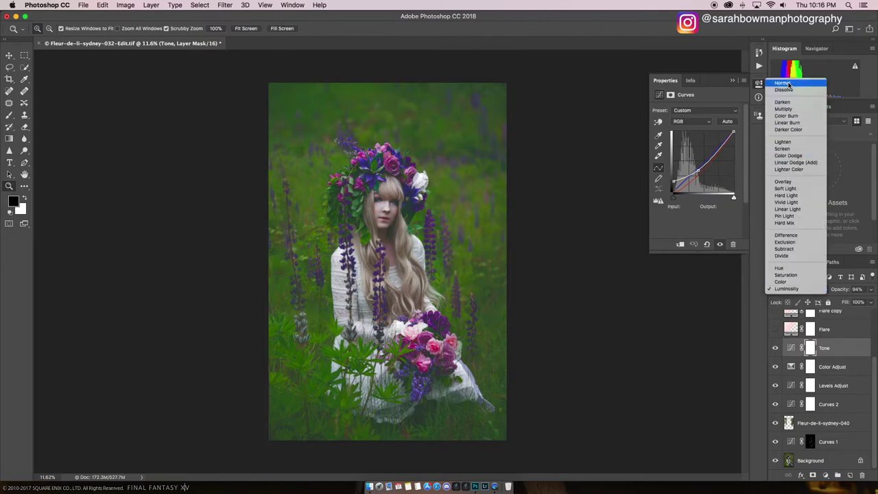
left_click(789, 84)
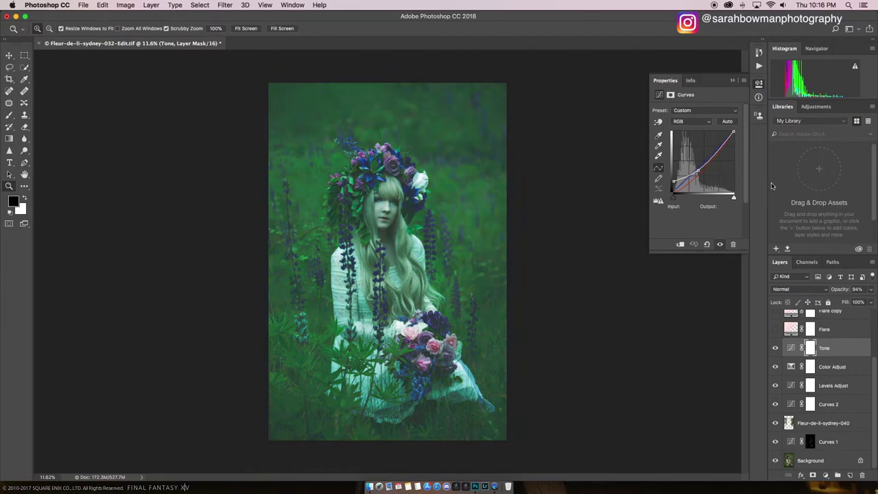
left_click(808, 288)
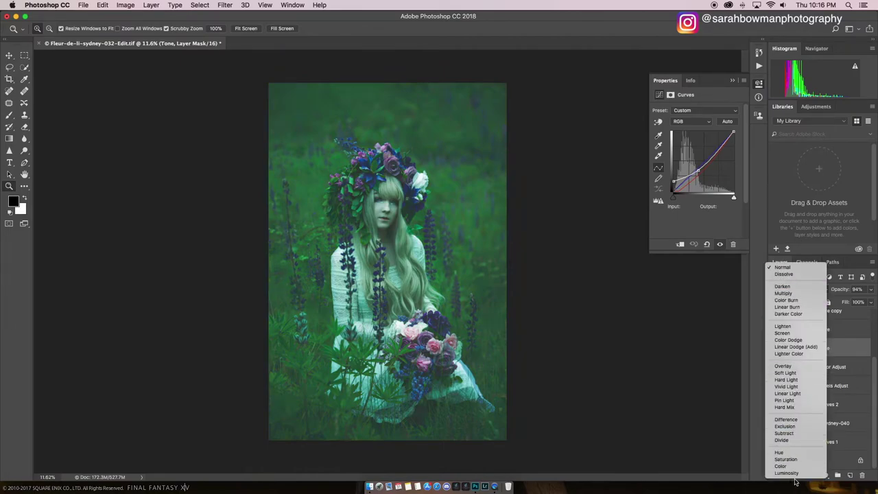
left_click(784, 471)
left_click(775, 405)
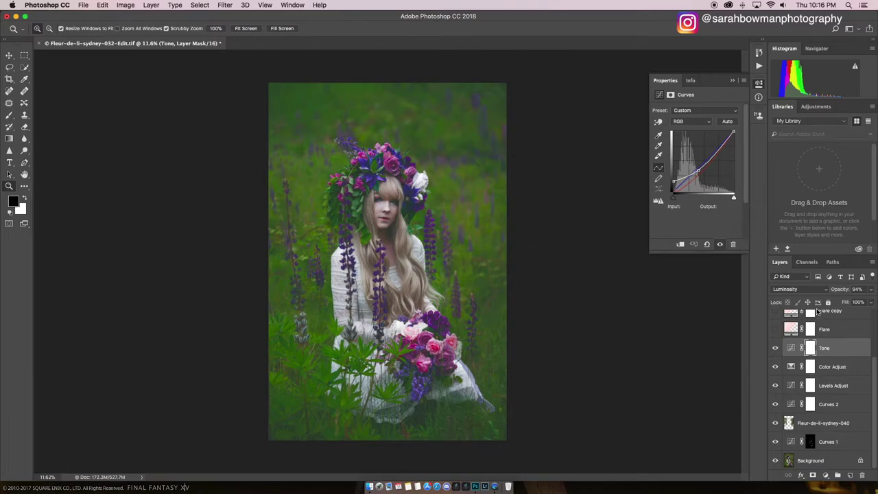
Step: Lower Tone to 19% opacity, lift the RGB curve shadows, and reshape the Red curve
left_click_drag(829, 294, 804, 294)
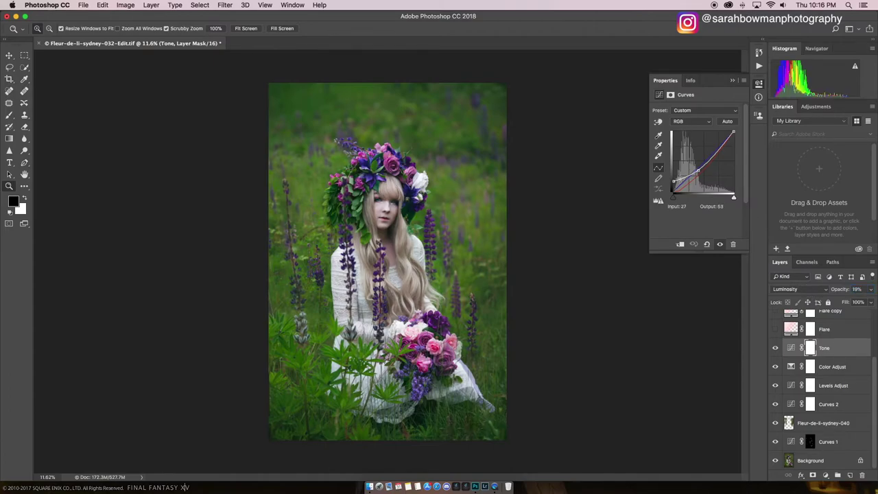
left_click_drag(676, 179, 673, 182)
left_click(691, 122)
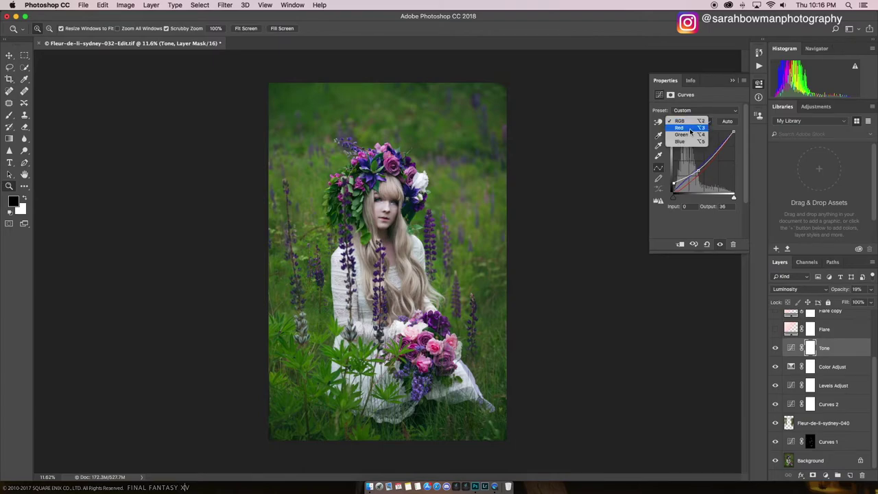
left_click(690, 128)
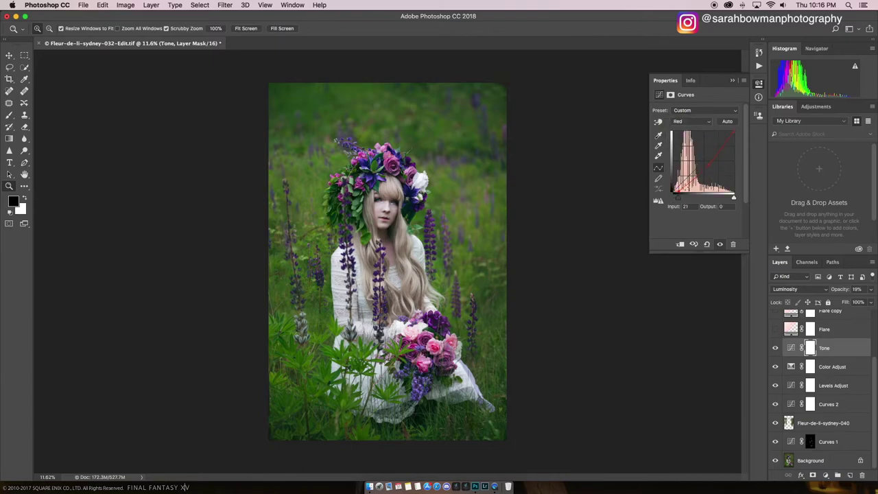
left_click_drag(709, 166, 691, 158)
left_click(707, 165)
Step: Check the Blue and Green channel curves, then select the Flare layer
left_click(703, 121)
left_click(700, 134)
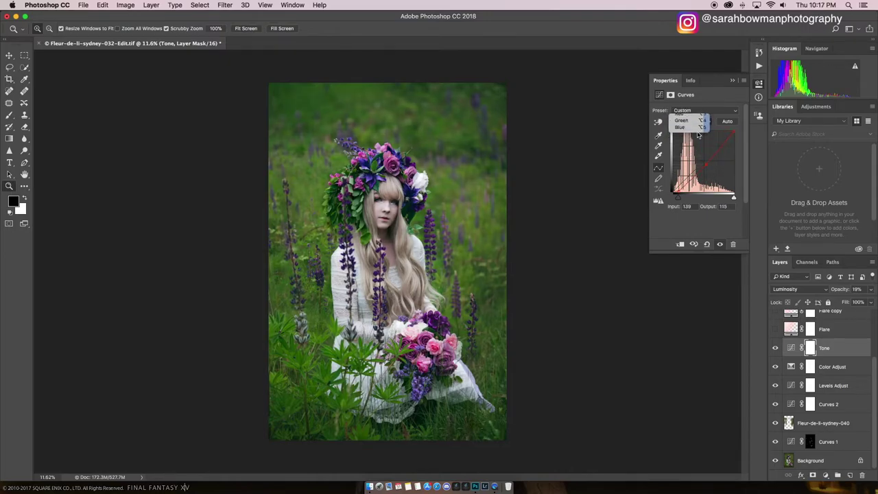
left_click(698, 121)
left_click(697, 114)
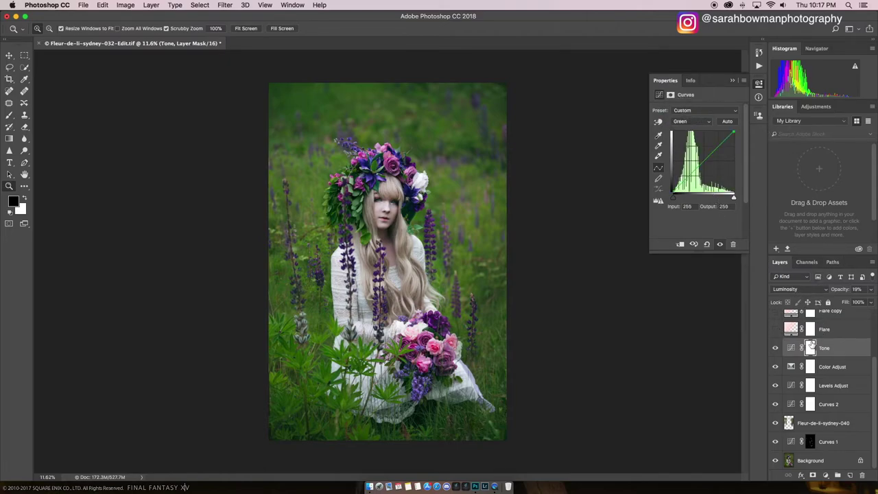
left_click(799, 331)
scroll(799, 340, "up", 2)
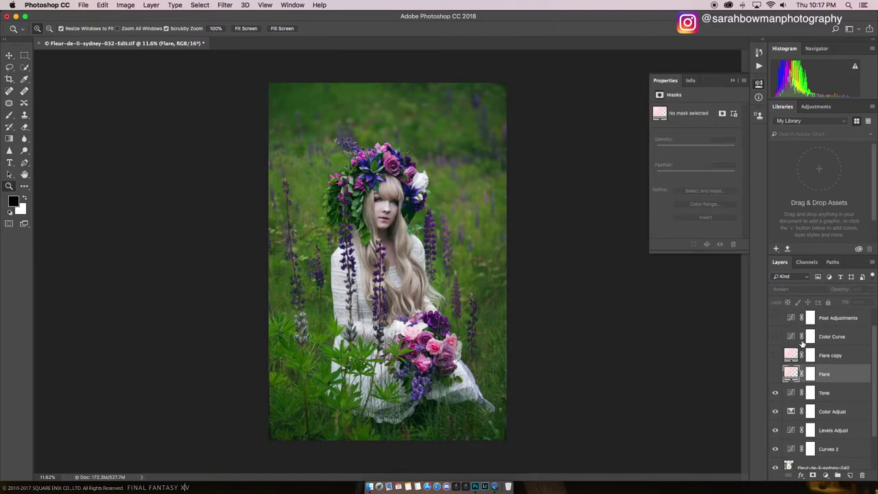
Step: Turn on the Flare (18%) and Flare copy (13%) Screen layers and check their opacities
left_click(776, 374)
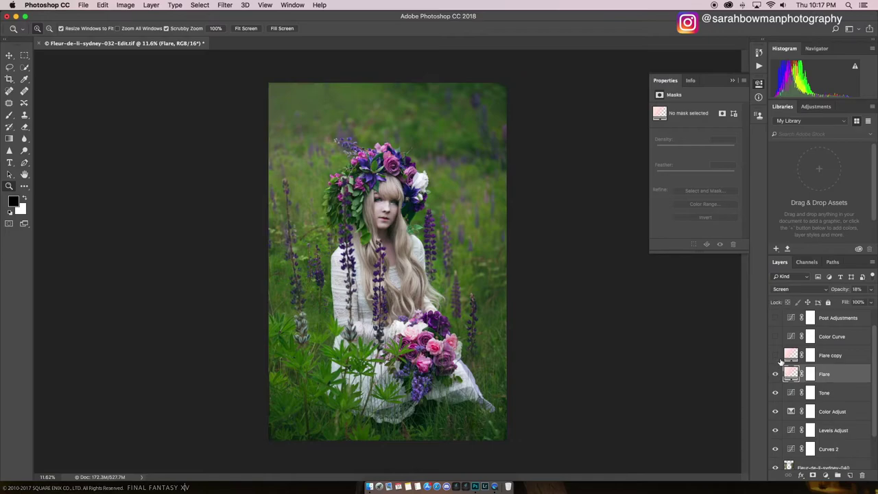
left_click(776, 355)
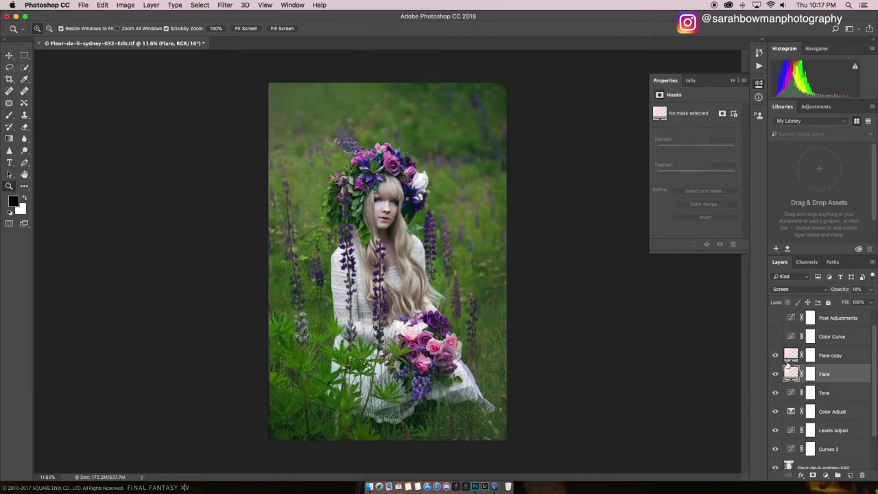
left_click(789, 359)
left_click(790, 368)
left_click(793, 360)
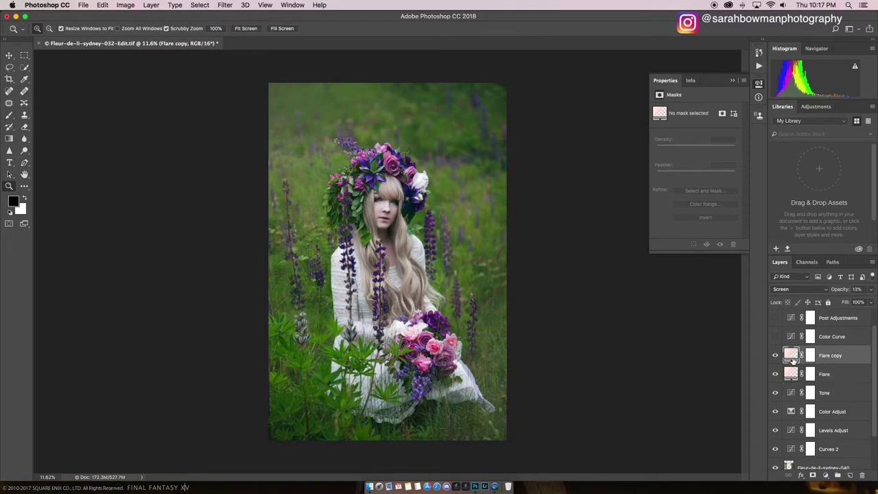
left_click(125, 5)
mouse_move(135, 16)
mouse_move(157, 4)
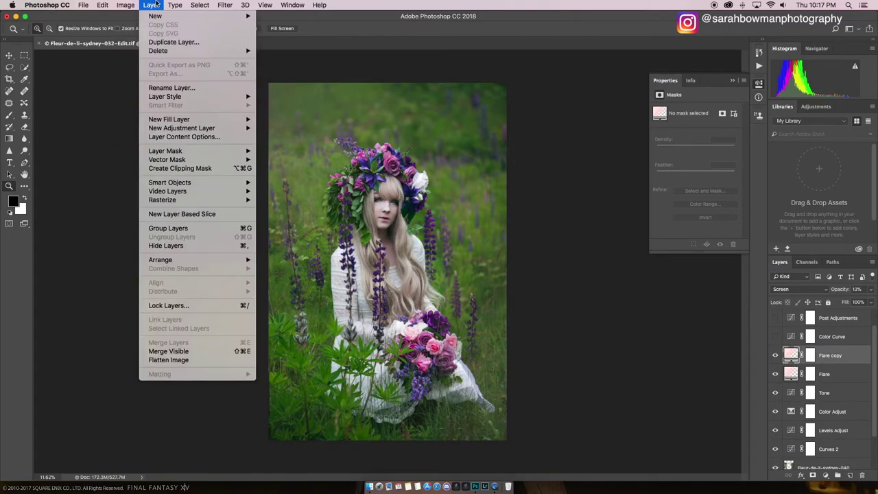
mouse_move(190, 119)
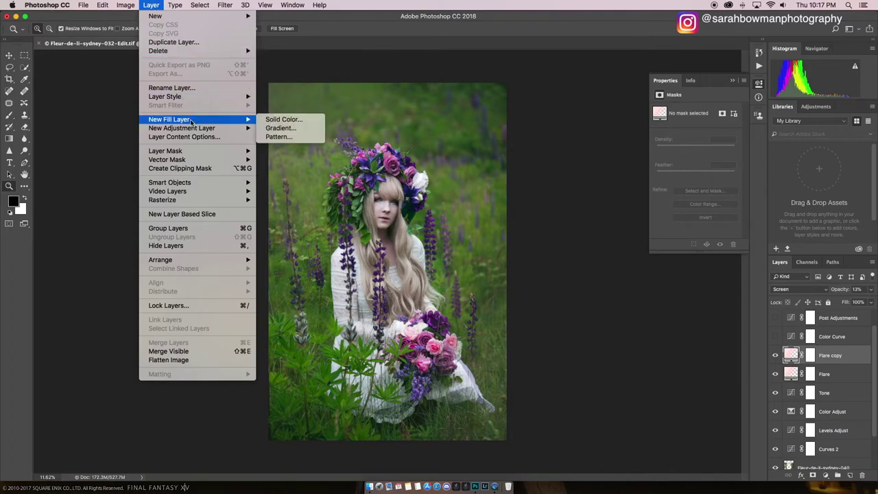
left_click(271, 128)
left_click(527, 221)
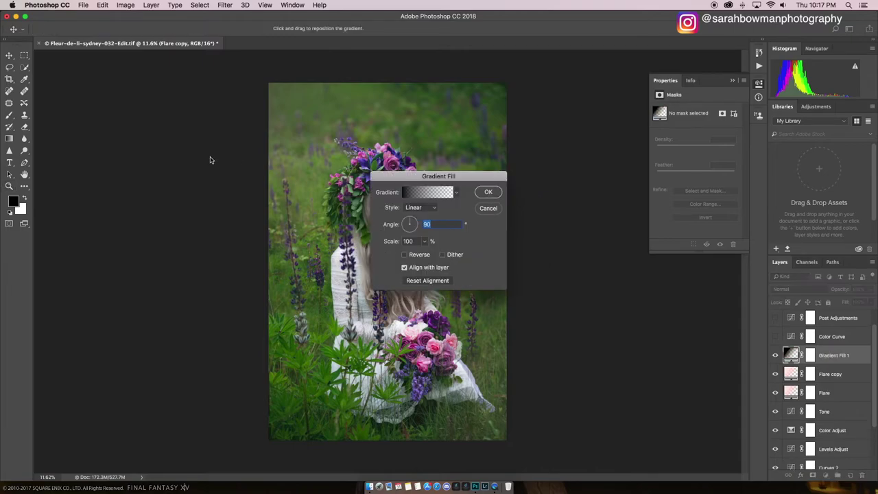
left_click(428, 207)
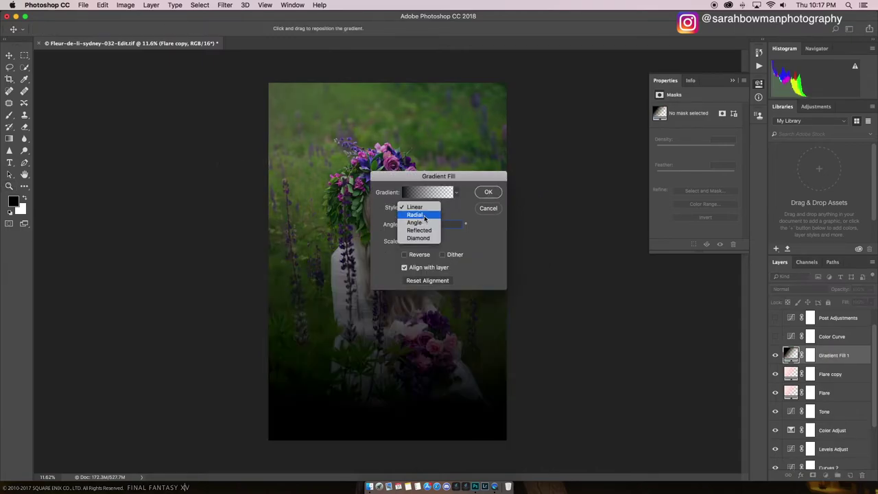
left_click(424, 217)
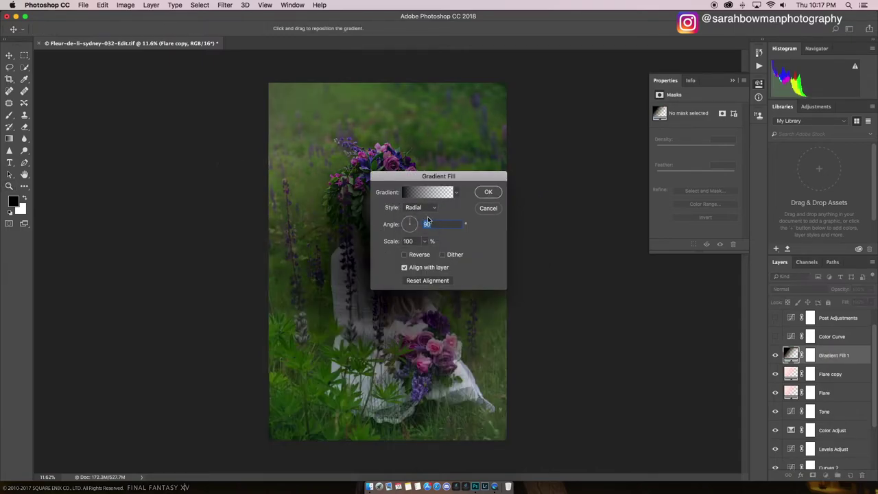
left_click(492, 209)
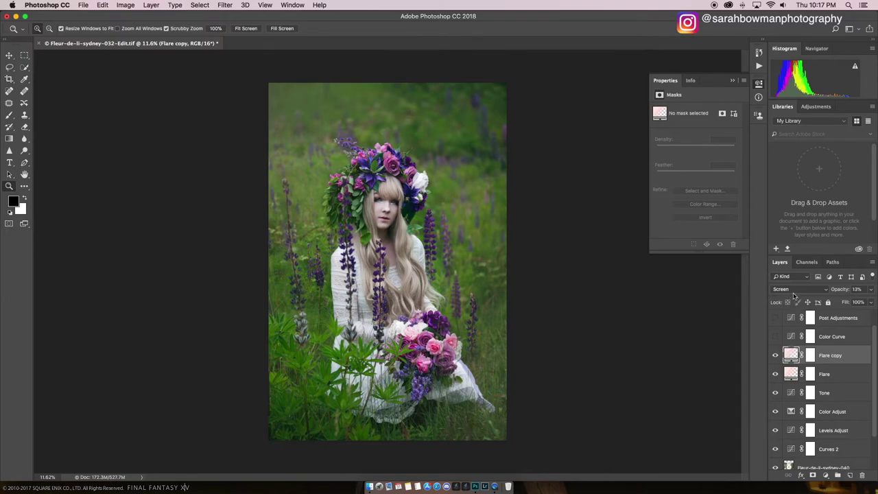
Step: Return Flare copy to Screen blending at 12% opacity after briefly trying Normal at 100%
key("0")
left_click(825, 290)
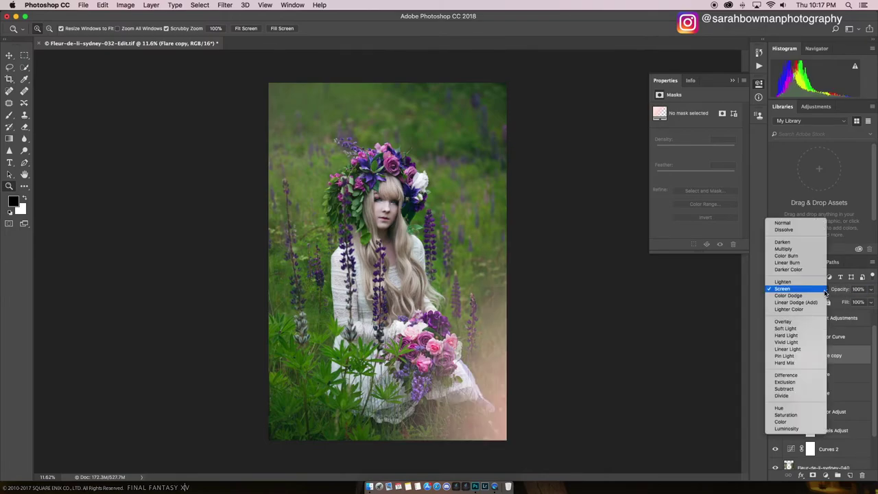
left_click(782, 223)
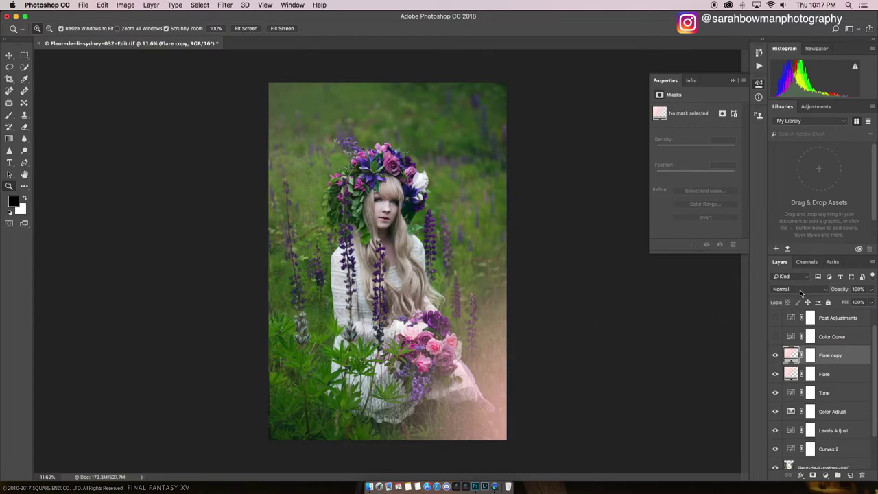
left_click(800, 293)
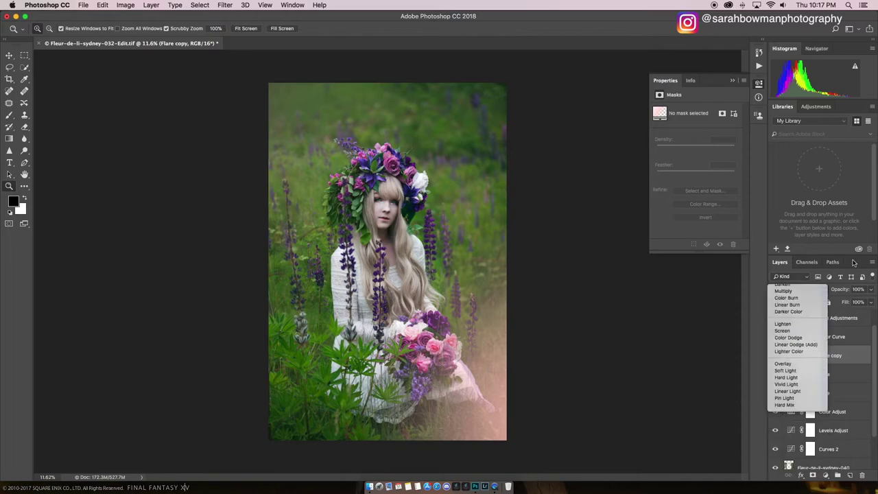
left_click(857, 289)
type("12")
key("Return")
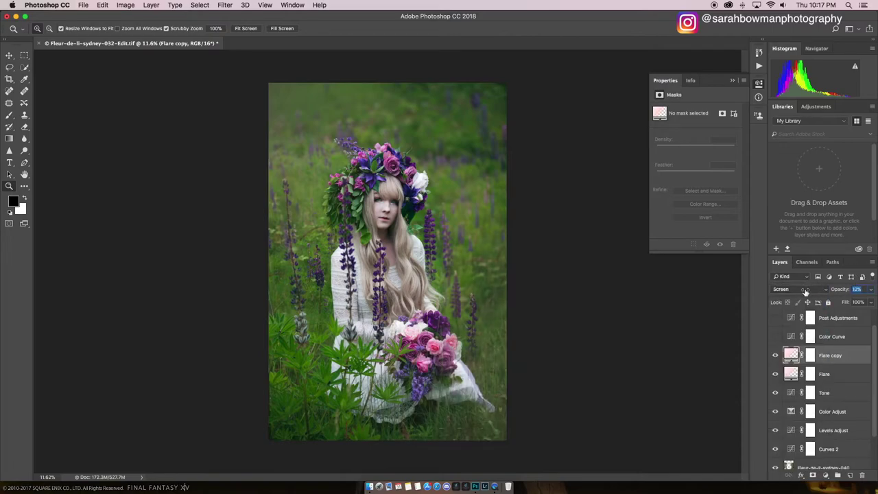
left_click(791, 336)
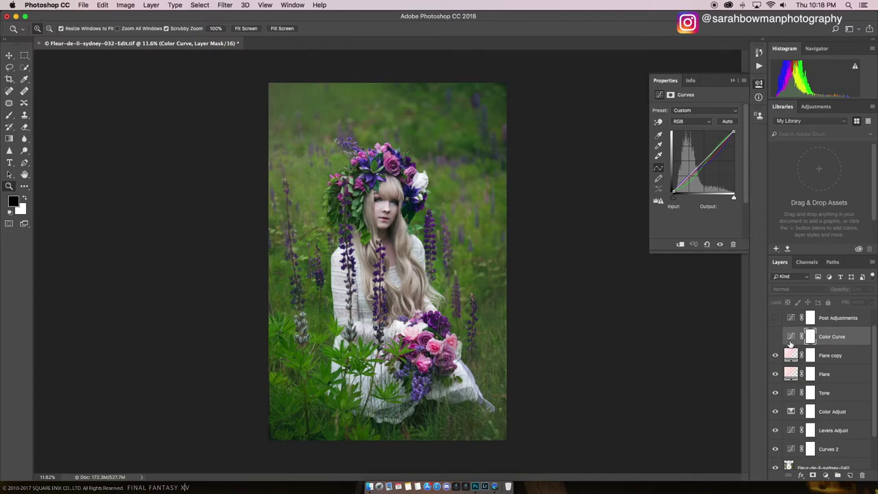
Step: Enable Color Curve, pull its Red curve point to input 197/output 182, and set opacity 22%
left_click(792, 337)
left_click(776, 336)
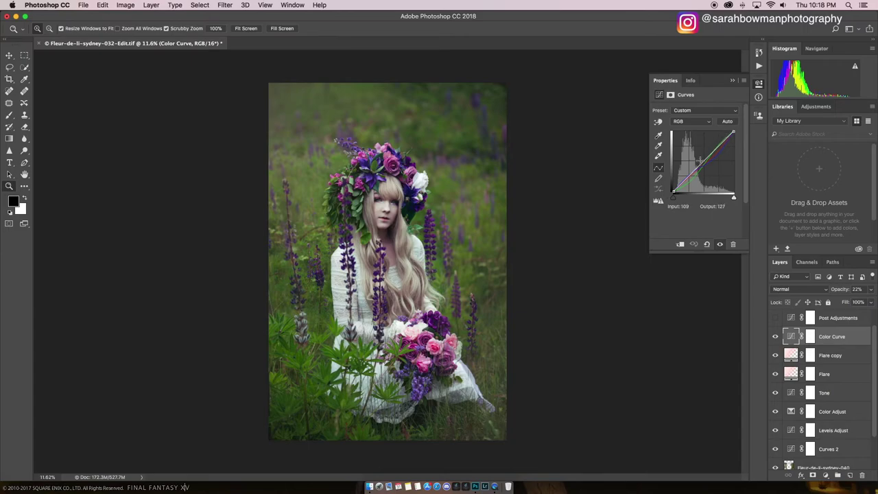
left_click(693, 122)
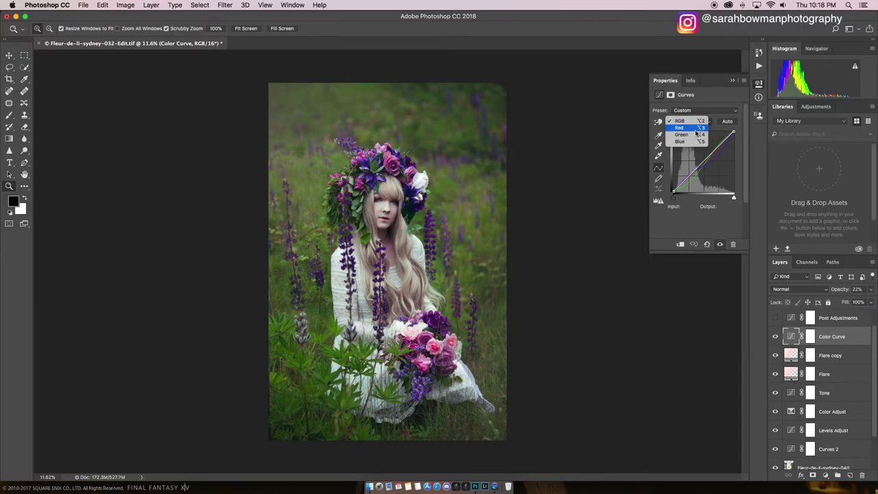
left_click(695, 130)
left_click(697, 122)
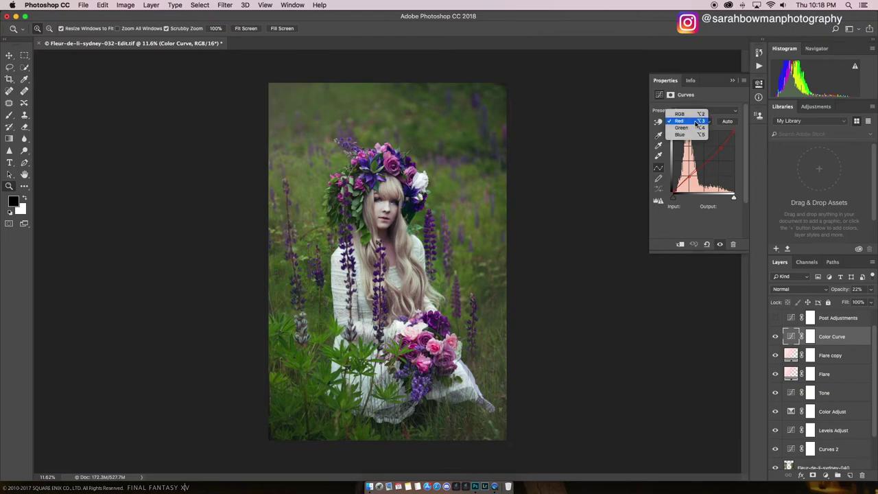
left_click(697, 123)
left_click_drag(720, 144, 720, 148)
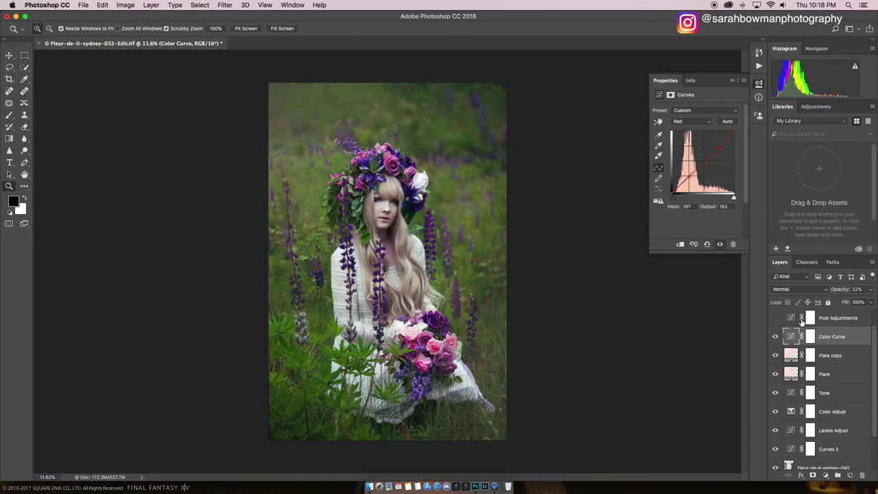
left_click_drag(838, 290, 875, 291)
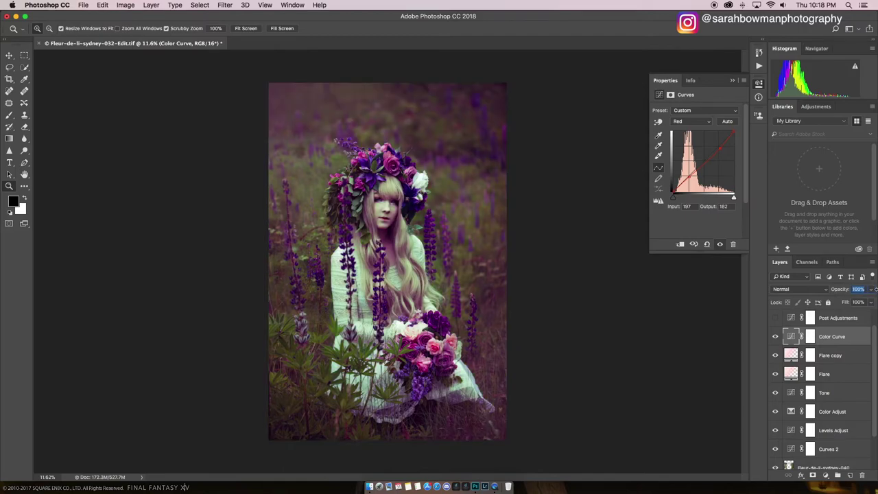
left_click_drag(868, 288, 850, 306)
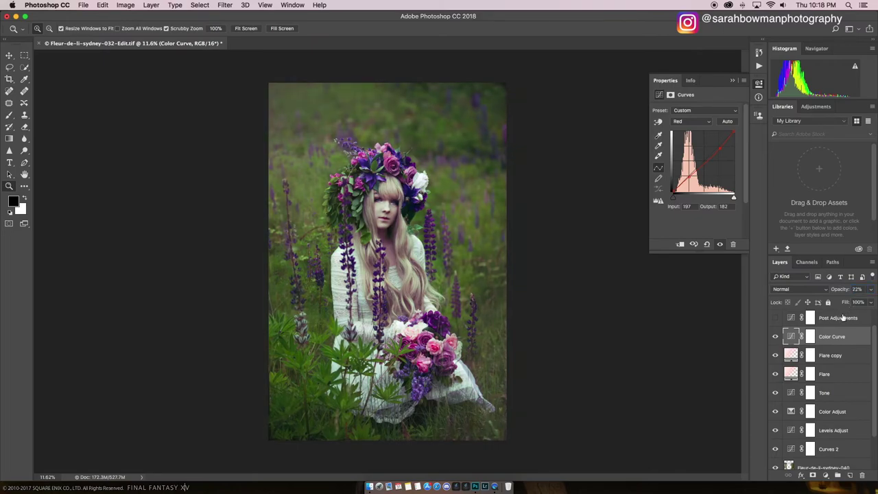
Step: Switch on Post Adjustments in Luminosity mode and set its opacity to 15%
left_click(834, 322)
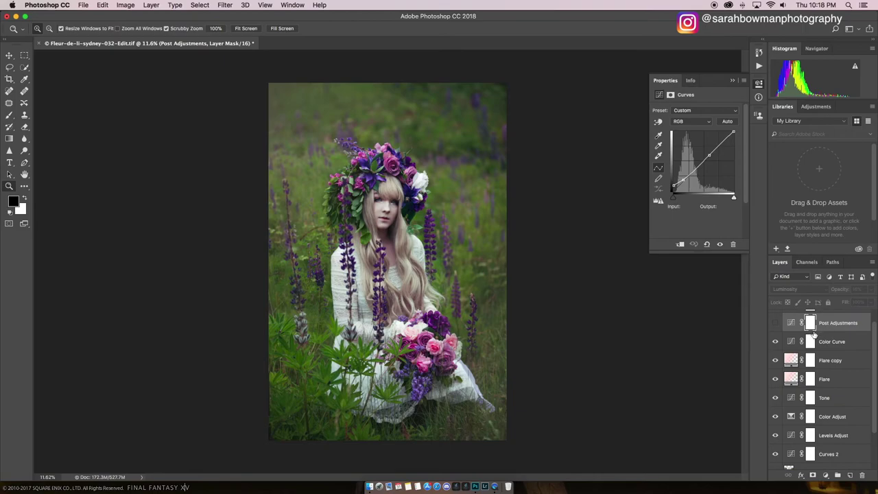
left_click(792, 322)
left_click(776, 323)
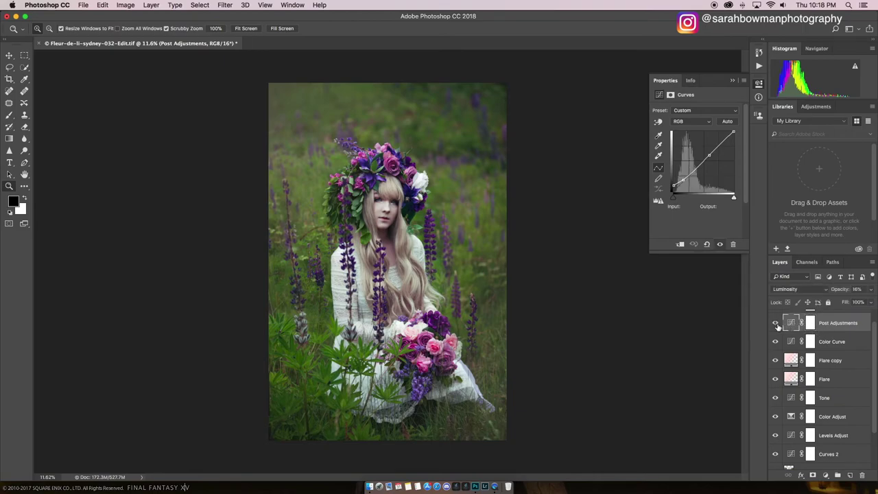
left_click(775, 323)
left_click(775, 323)
left_click_drag(839, 288, 875, 289)
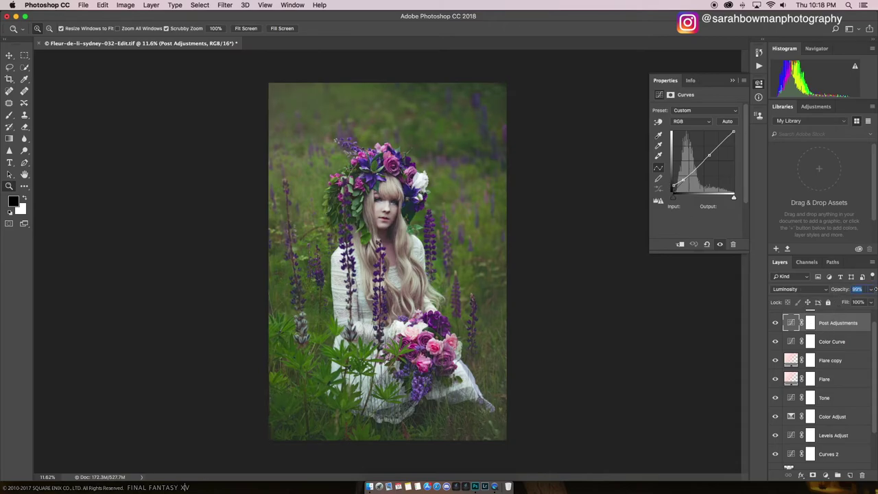
left_click_drag(840, 296, 834, 300)
left_click(731, 80)
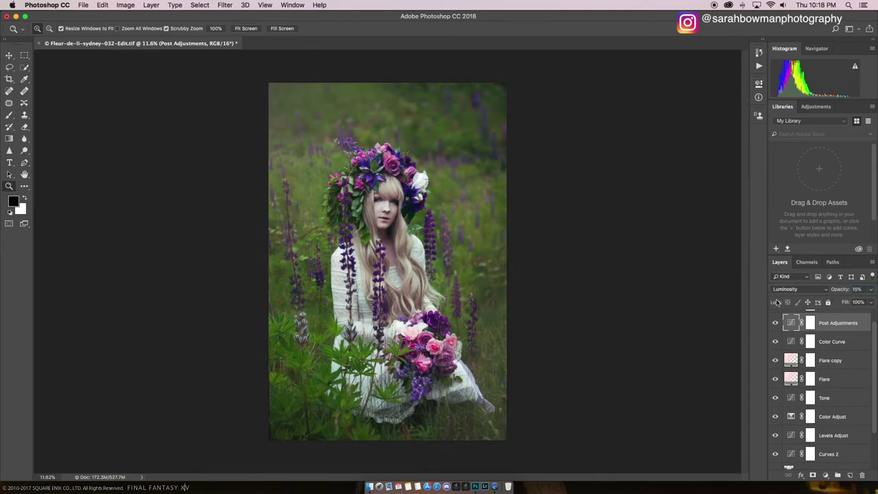
Step: Toggle Vibrance 1 off and on twice to compare, leaving it visible
key("F2")
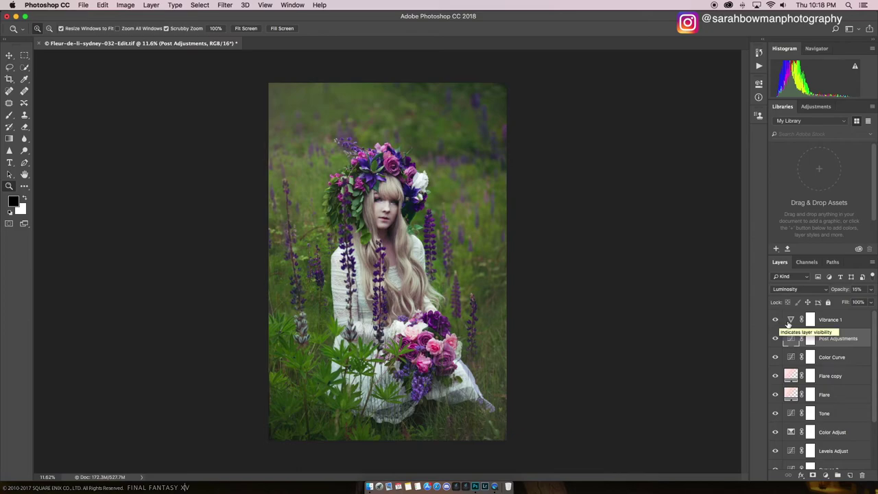
left_click(777, 321)
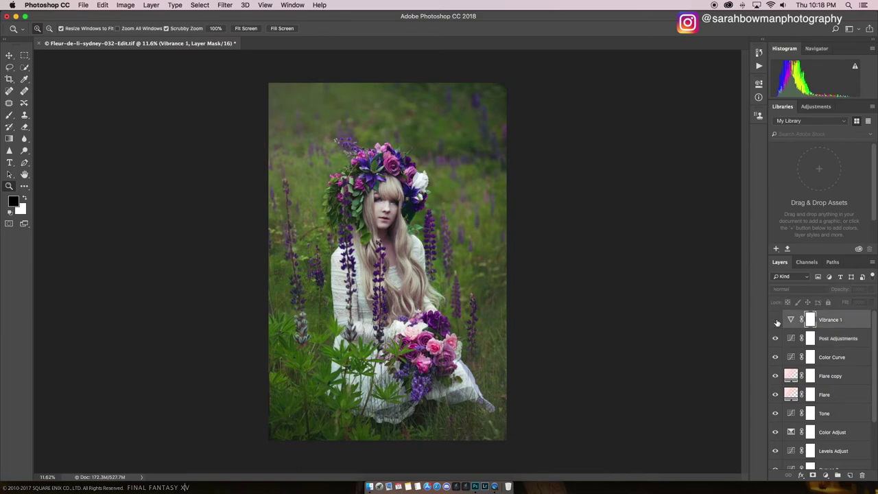
left_click(776, 321)
left_click(776, 321)
left_click(776, 321)
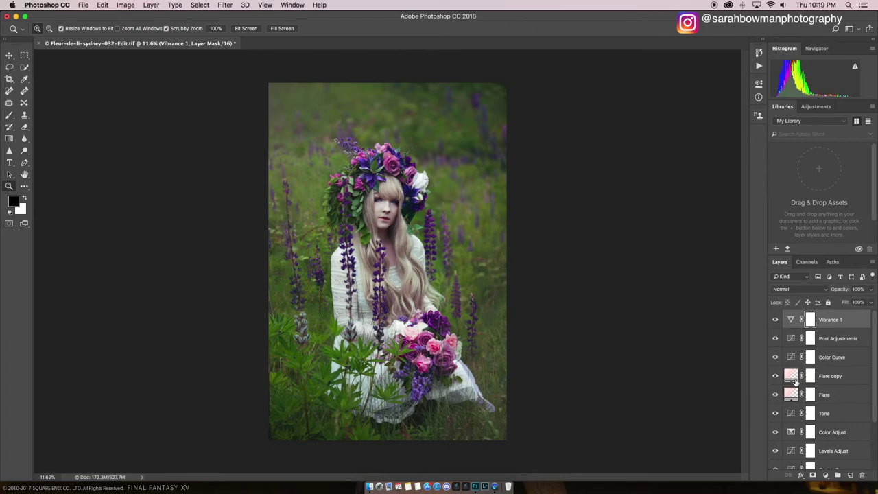
Step: Compare the whole image by showing only the original Background photo, then restoring all edit layers
scroll(798, 384, "down", 3)
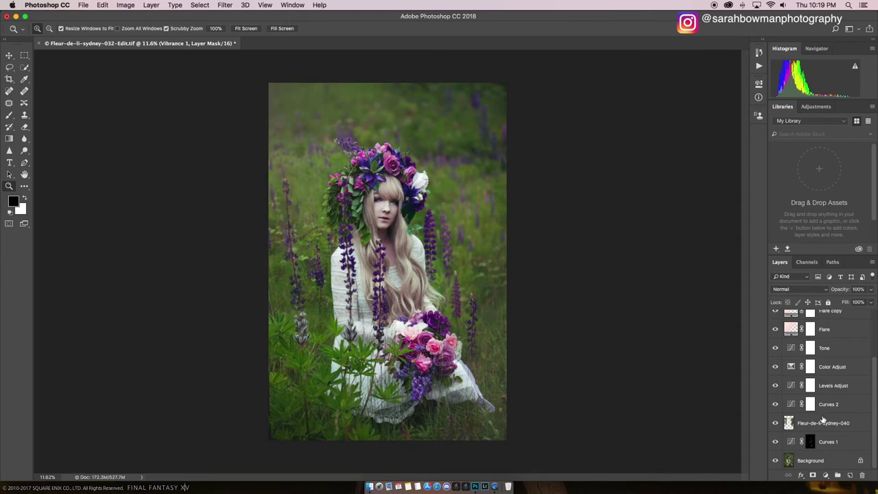
scroll(816, 428, "up", 2)
scroll(789, 442, "down", 2)
scroll(828, 393, "up", 1)
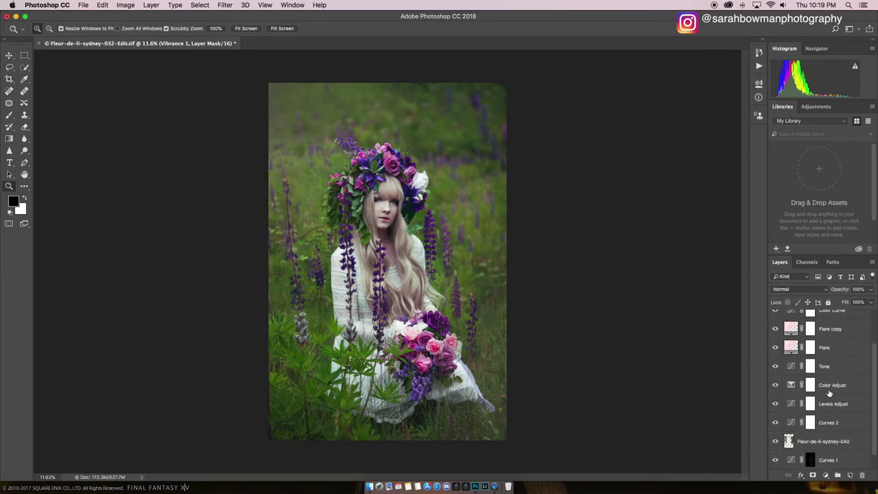
scroll(828, 394, "down", 1)
scroll(828, 392, "up", 1)
scroll(826, 398, "down", 1)
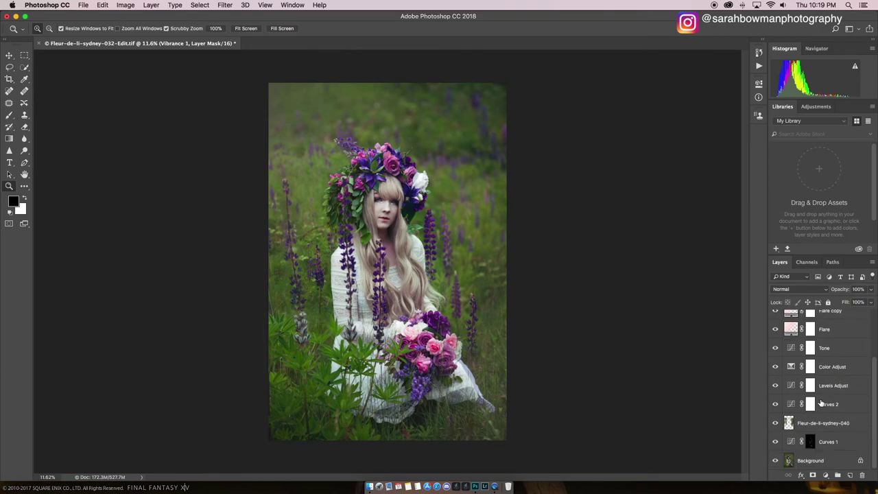
left_click(776, 460, "alt")
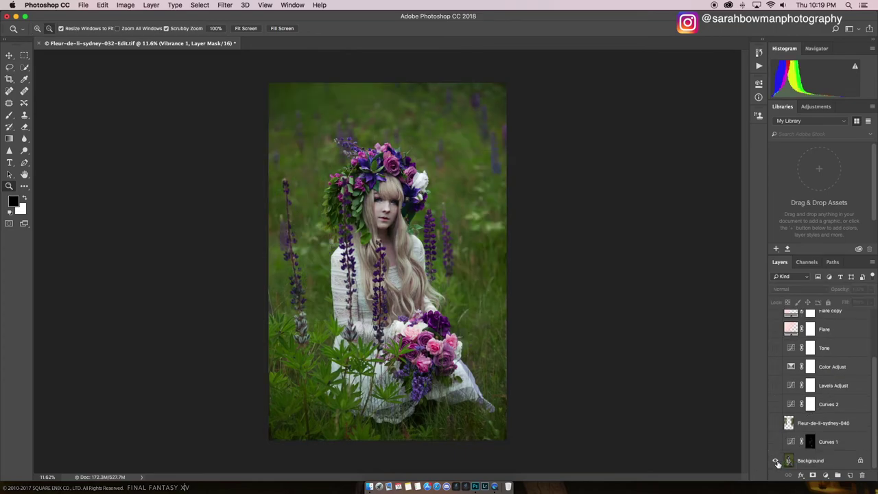
left_click(775, 463, "alt")
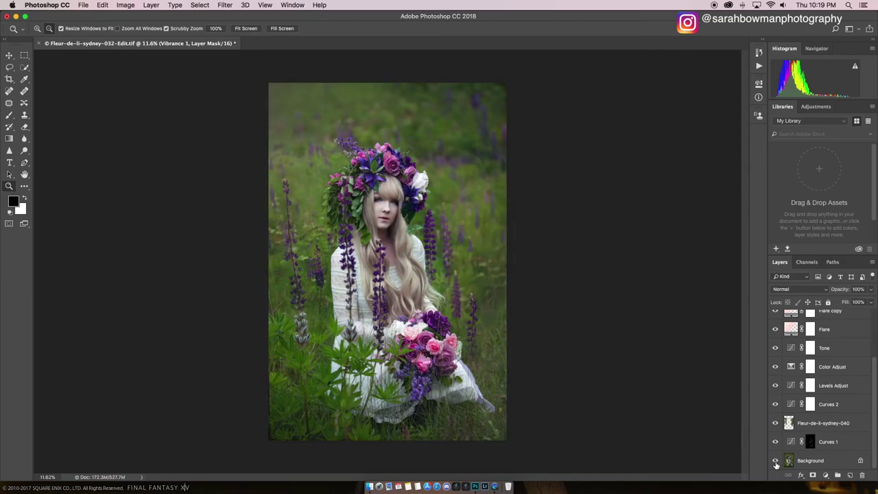
Step: Zoom into the girl's face and repeat the before/after toggle of the edit layers
left_click(382, 198)
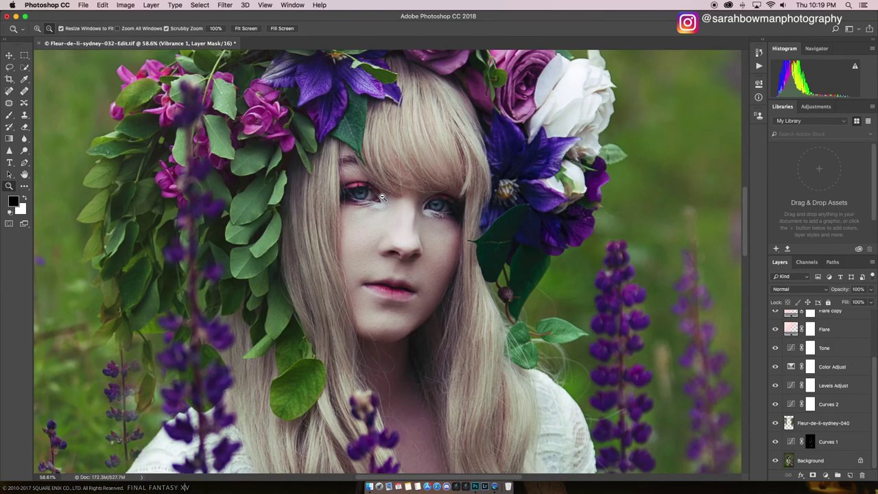
left_click(775, 462, "alt")
left_click(777, 462, "alt")
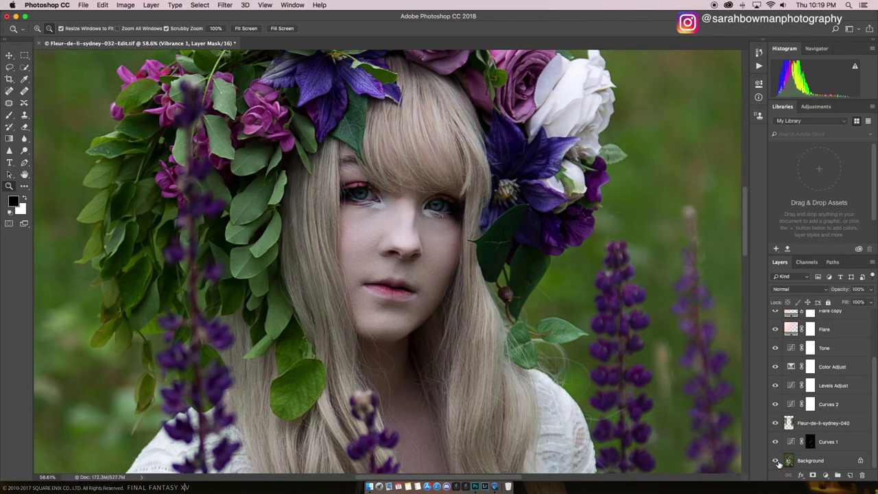